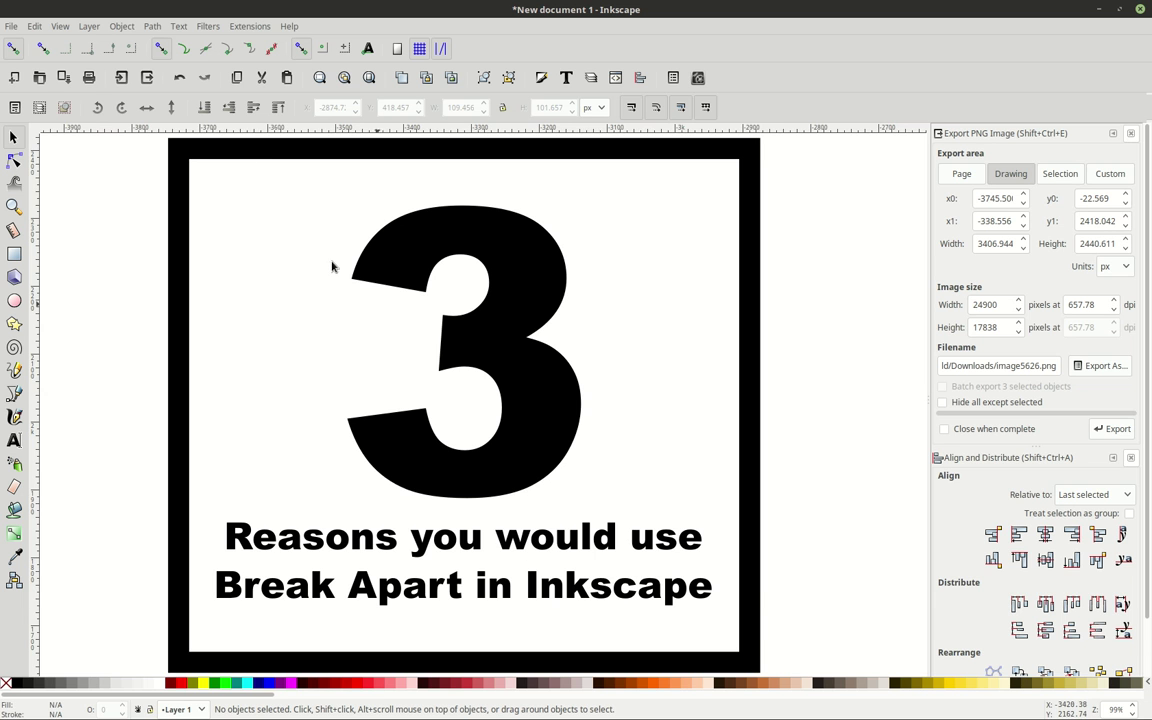
Bring section 1 into view and select the dark red bar with the Node tool
left_click(152, 26)
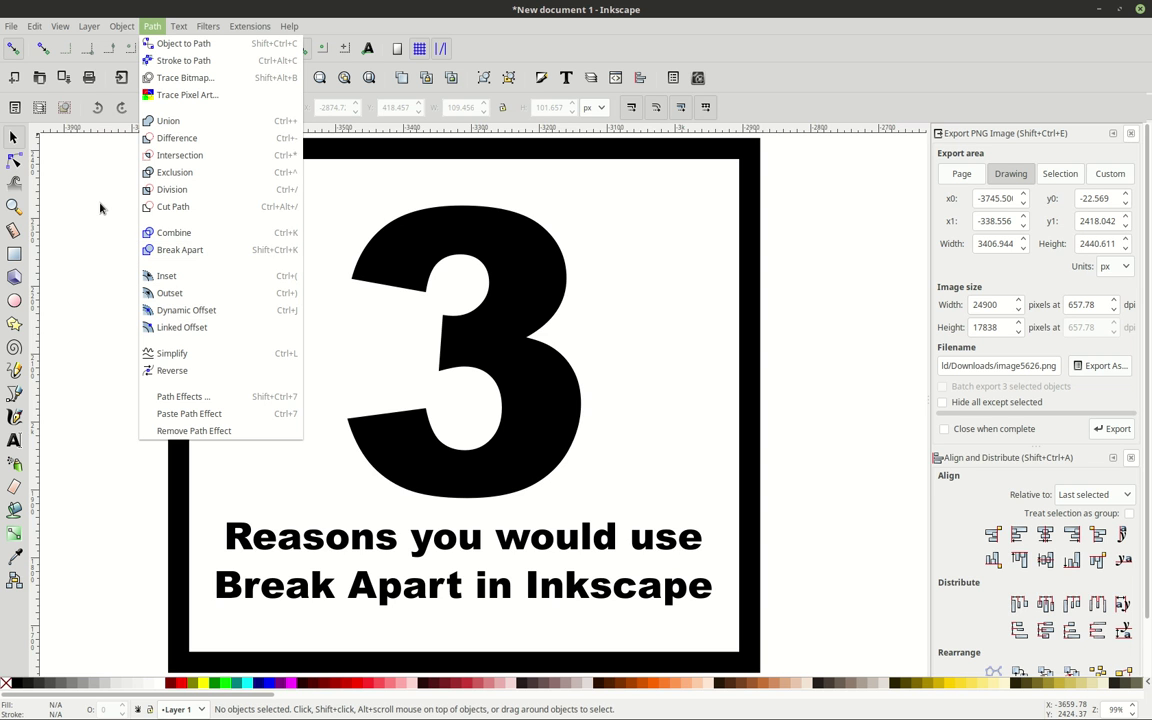
key("Escape")
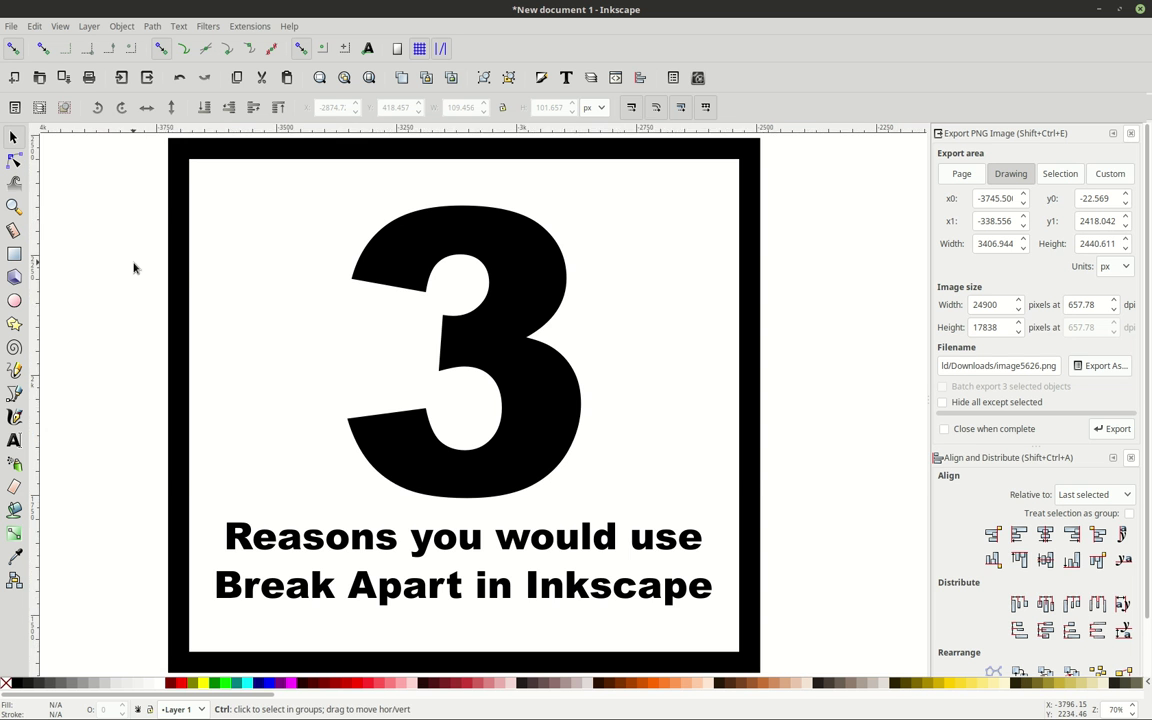
scroll(134, 265, "down", 4)
scroll(134, 265, "right", 3)
scroll(389, 487, "up", 1)
scroll(389, 487, "up", 4)
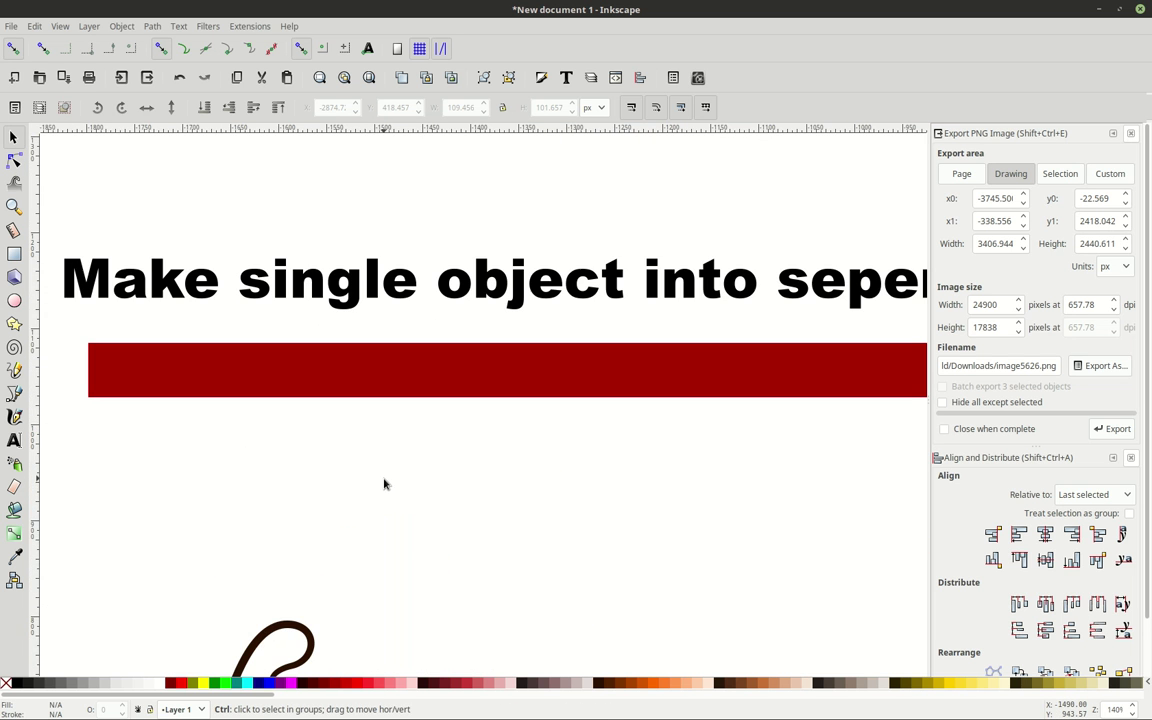
scroll(378, 476, "down", 1)
scroll(350, 462, "right", 2)
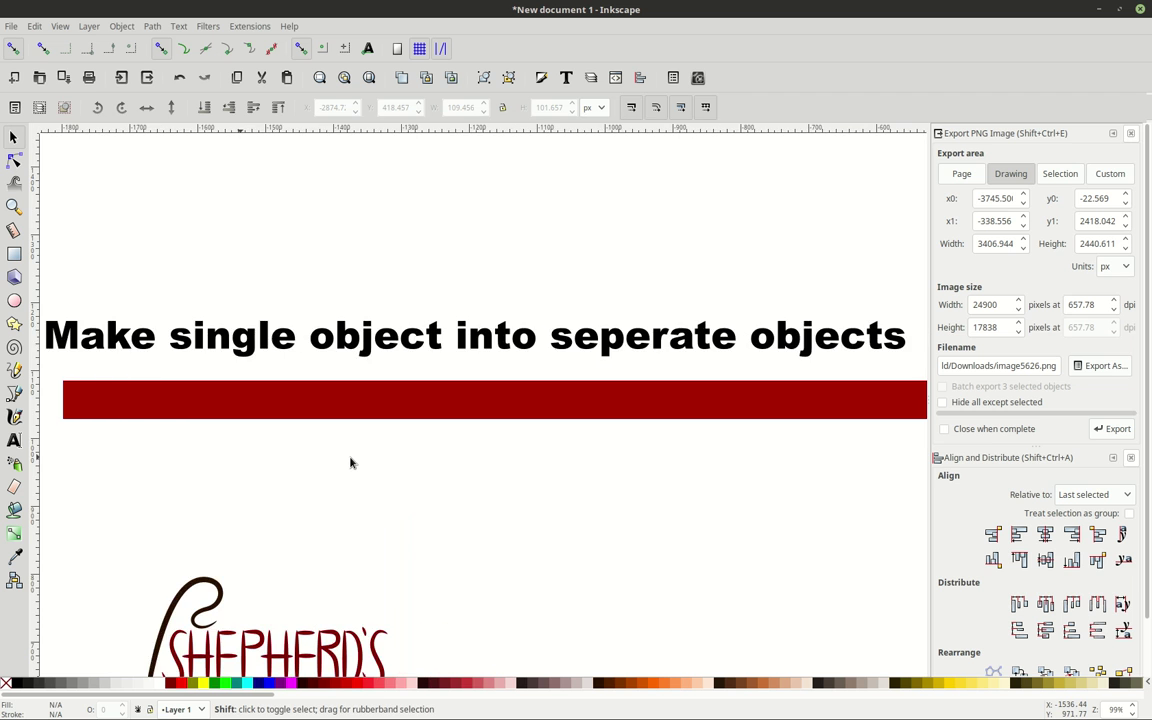
scroll(350, 462, "left", 1)
scroll(350, 462, "down", 1)
scroll(350, 462, "down", 3)
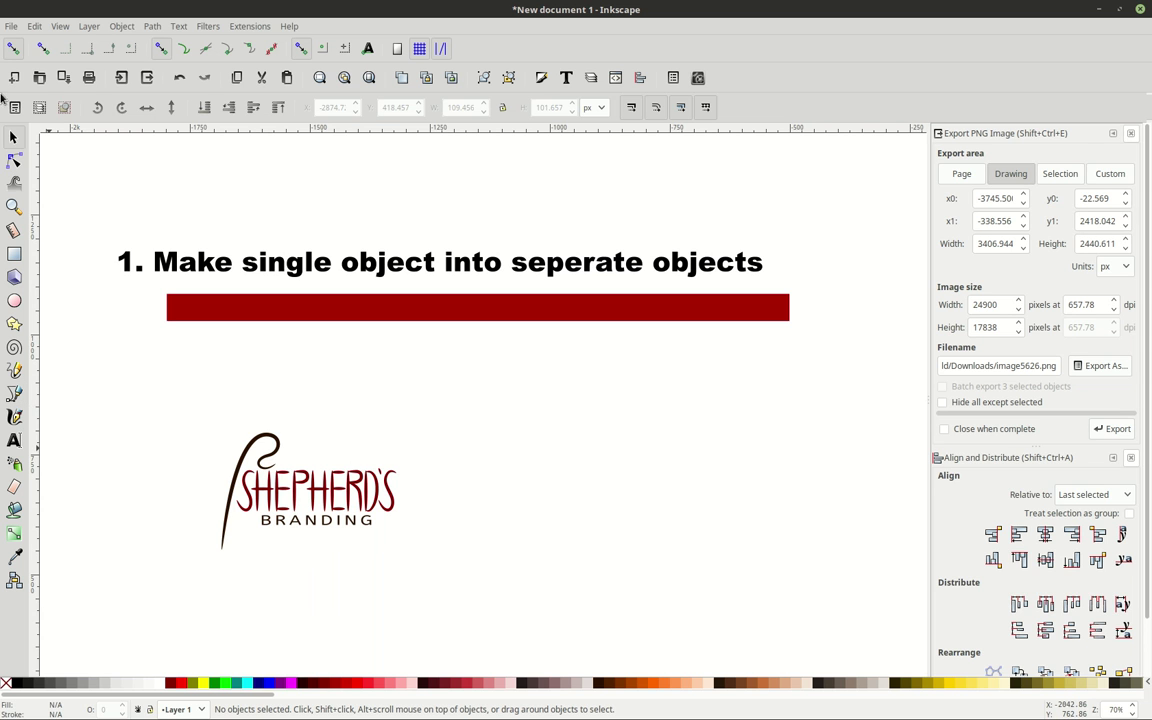
left_click(14, 160)
left_click(233, 304)
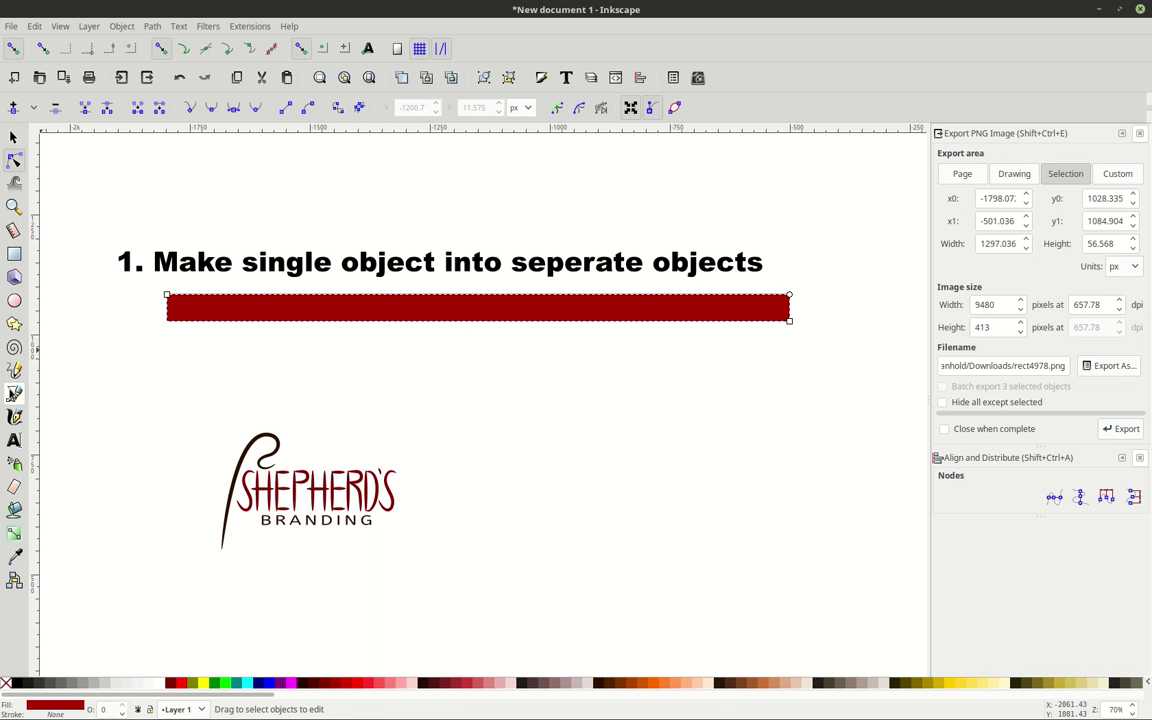
Draw a seven-point Pen zigzag across the red bar and set its stroke width to 32
left_click(14, 394)
left_click(194, 373)
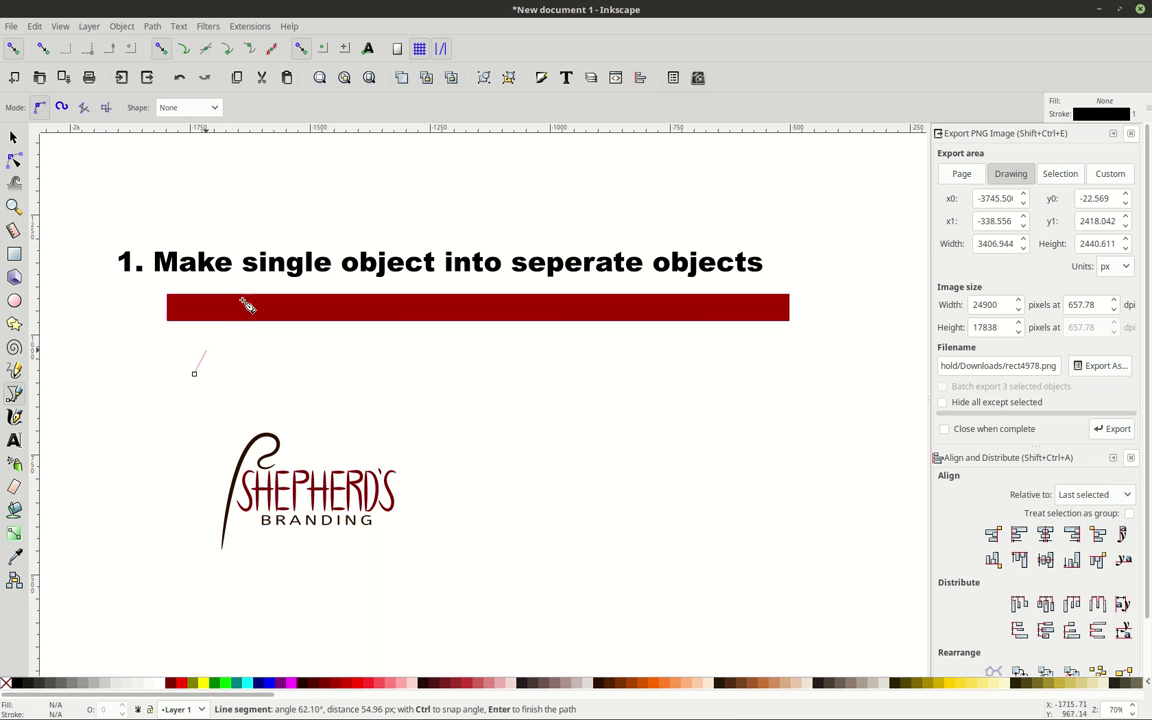
left_click(271, 218)
left_click(348, 440)
left_click(455, 163)
left_click(487, 380)
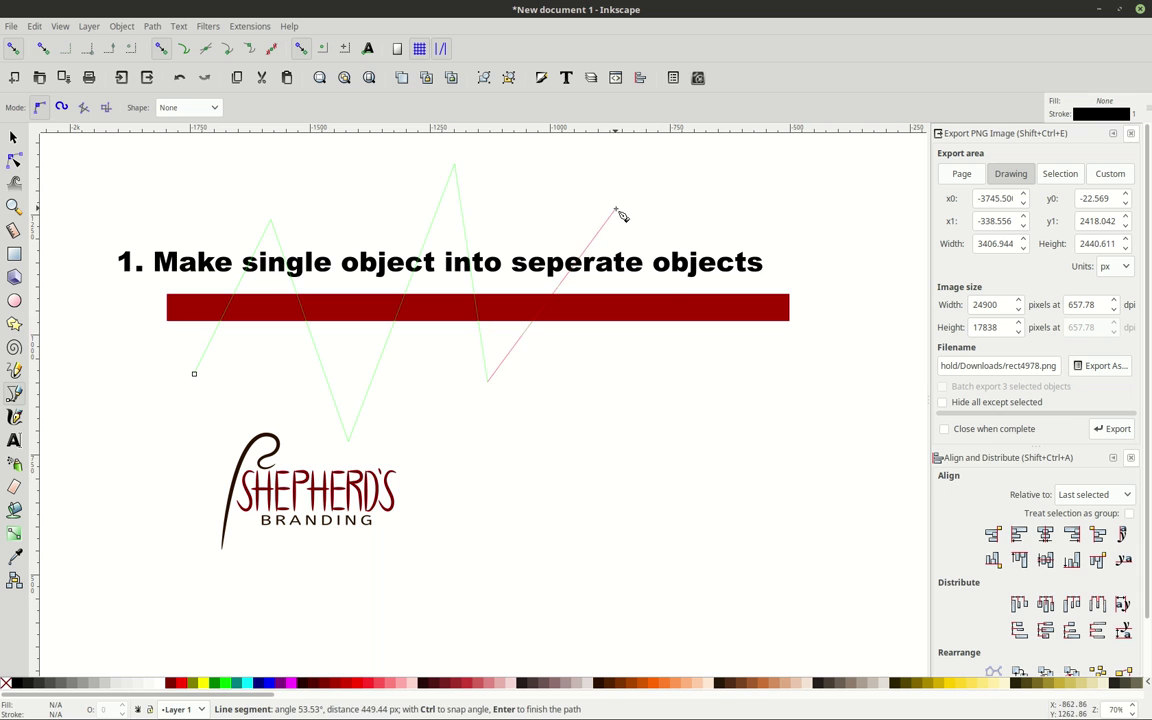
left_click(615, 209)
left_click(711, 376)
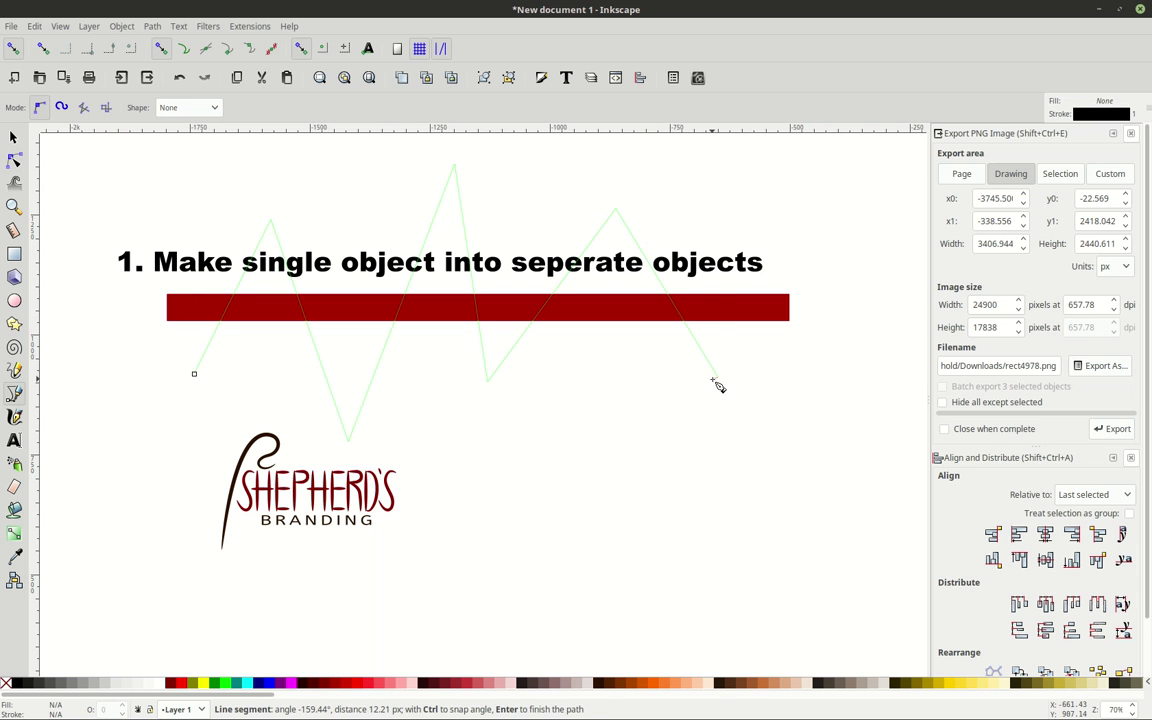
double_click(717, 378)
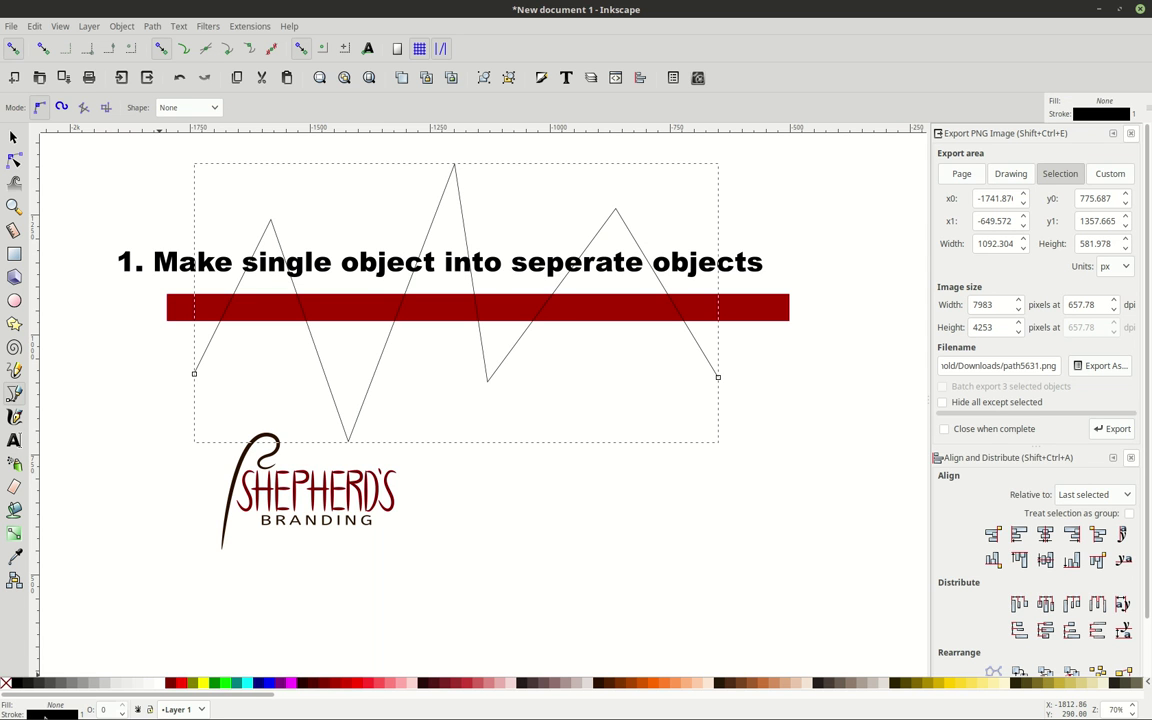
right_click(83, 712)
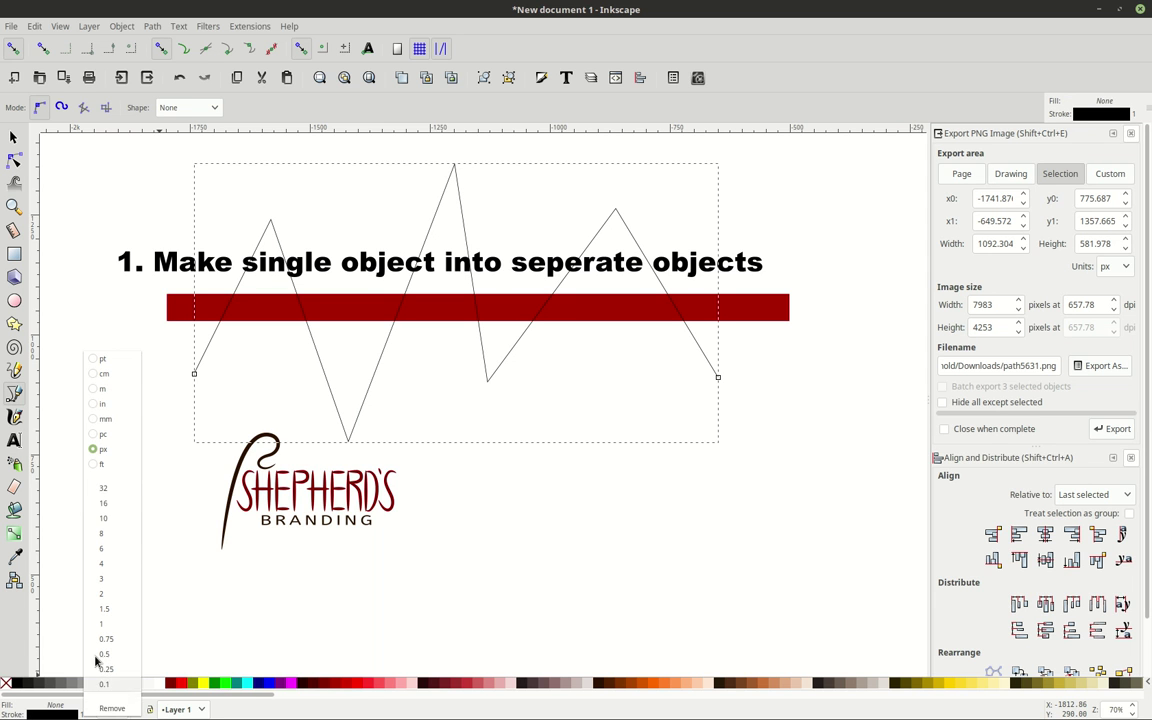
left_click(104, 488)
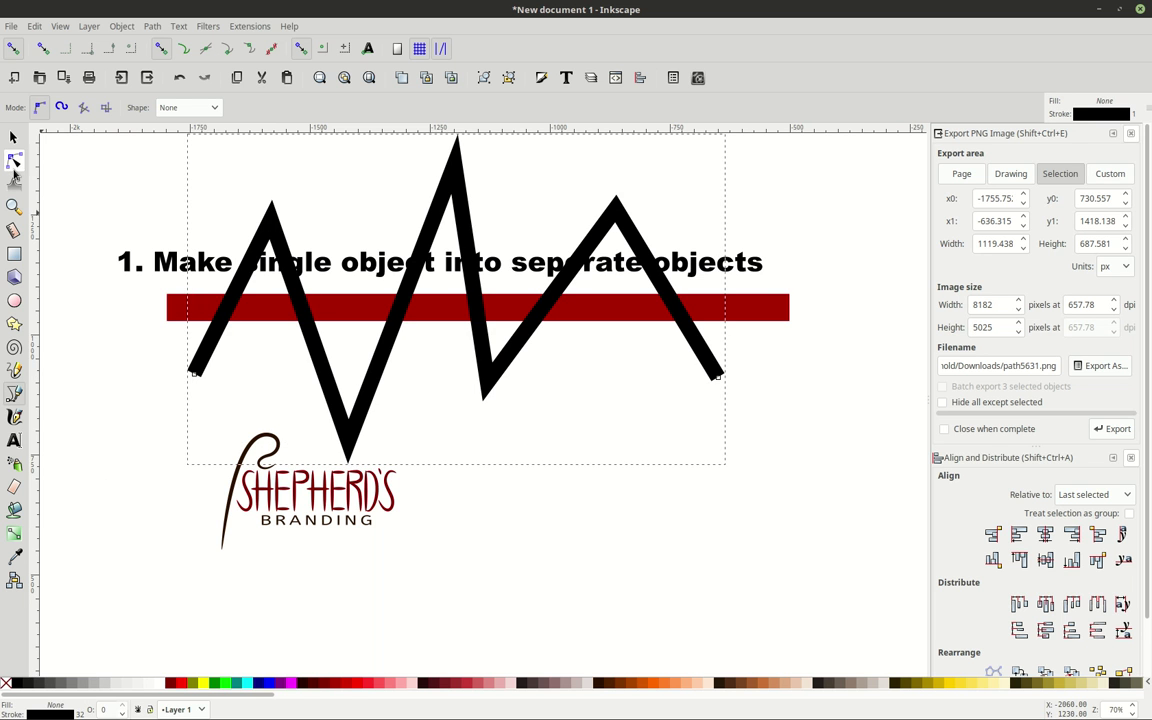
Convert the zigzag's 32 px stroke into a filled outline path with Stroke to Path
left_click(155, 28)
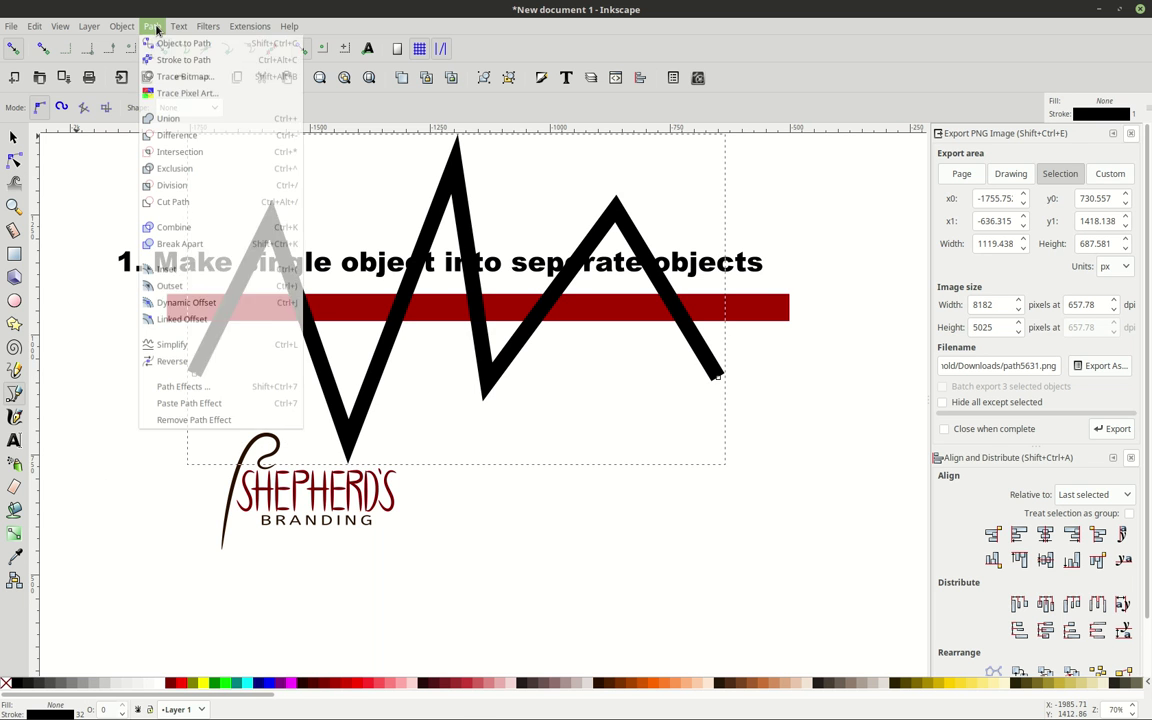
left_click(152, 60)
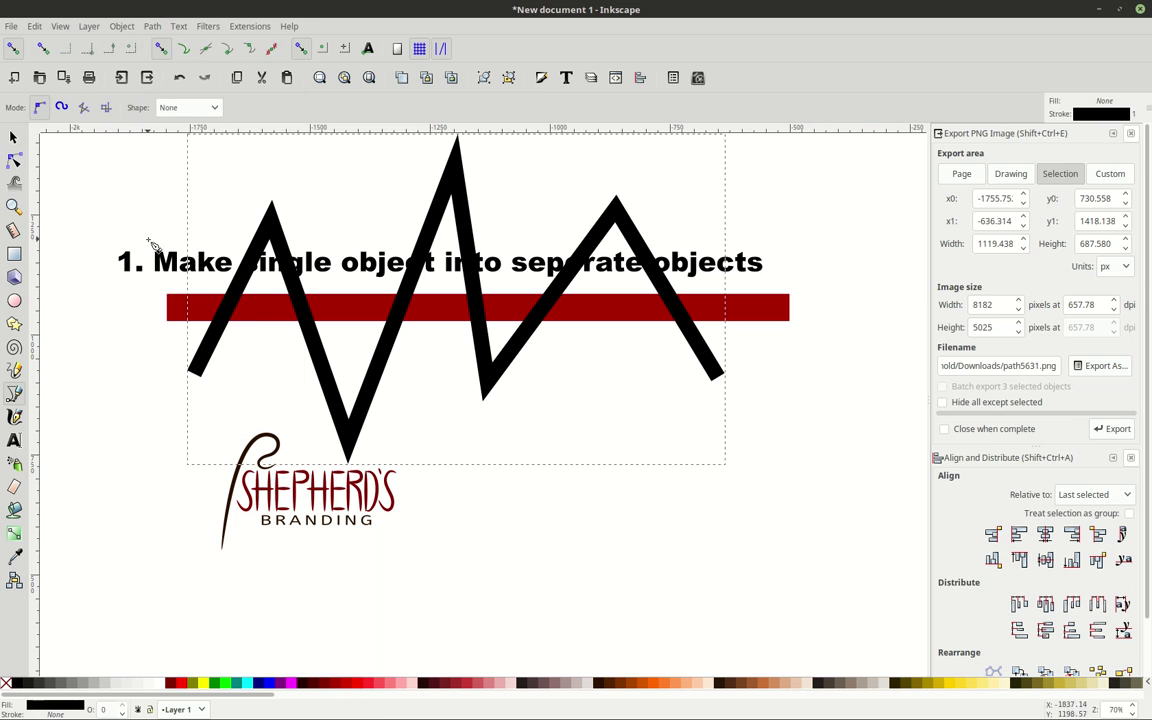
left_click(14, 160)
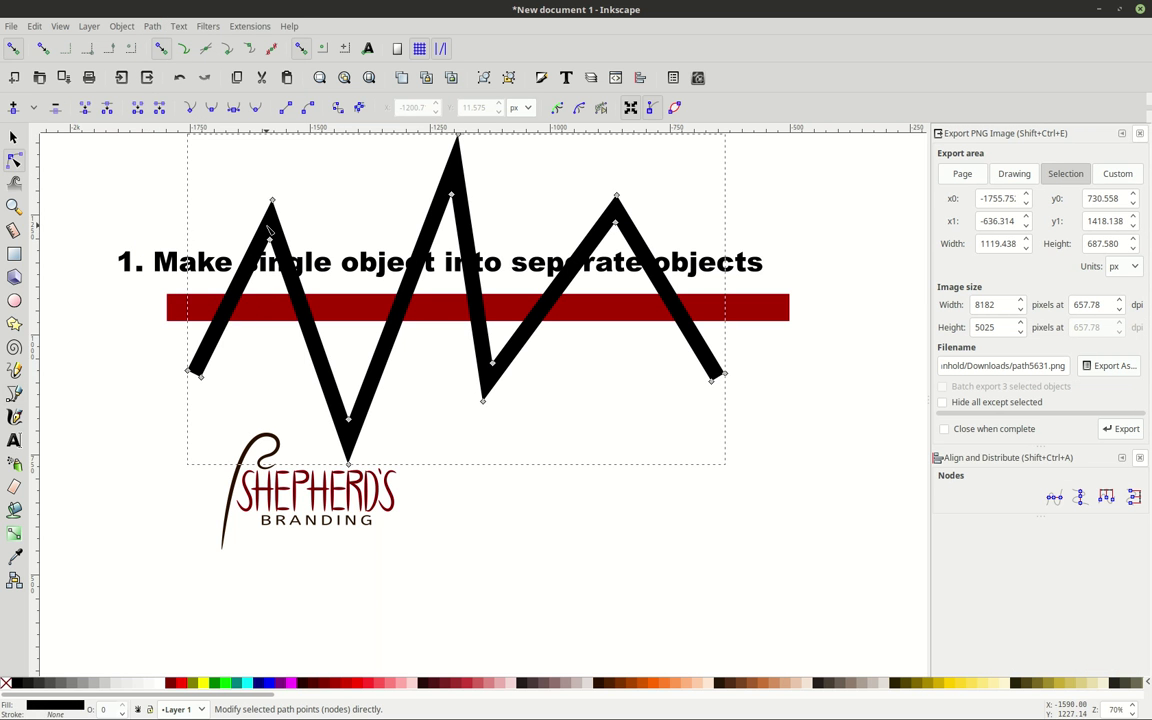
key("Escape")
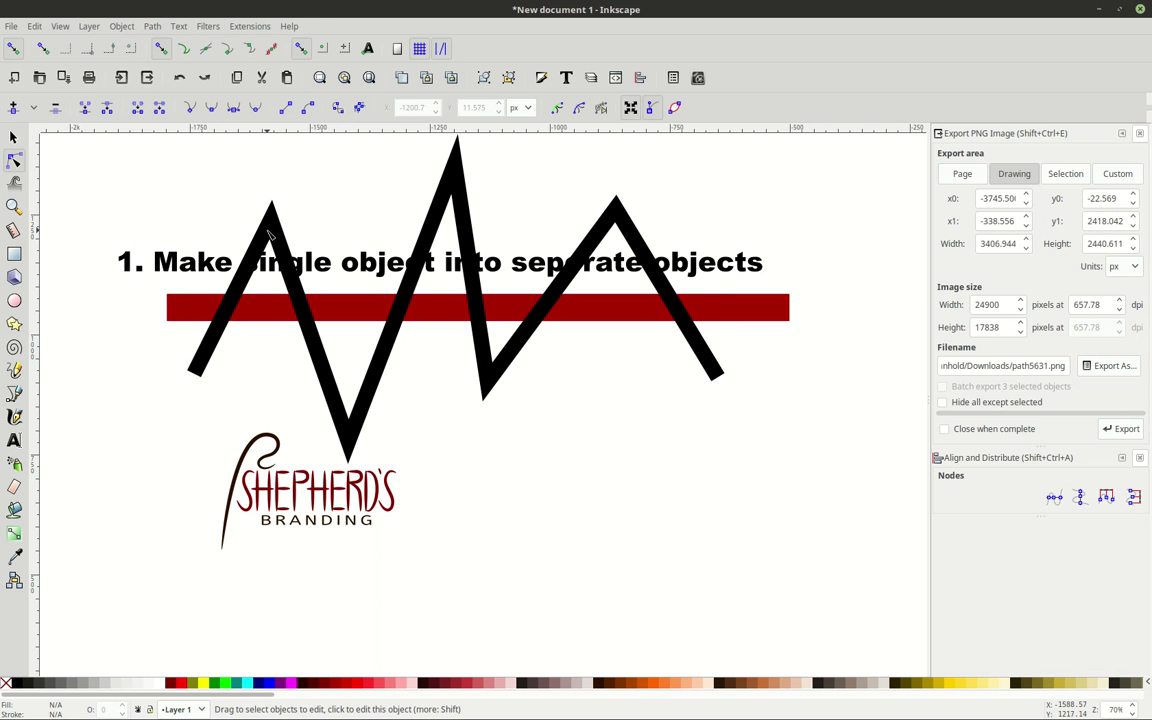
left_click(264, 236)
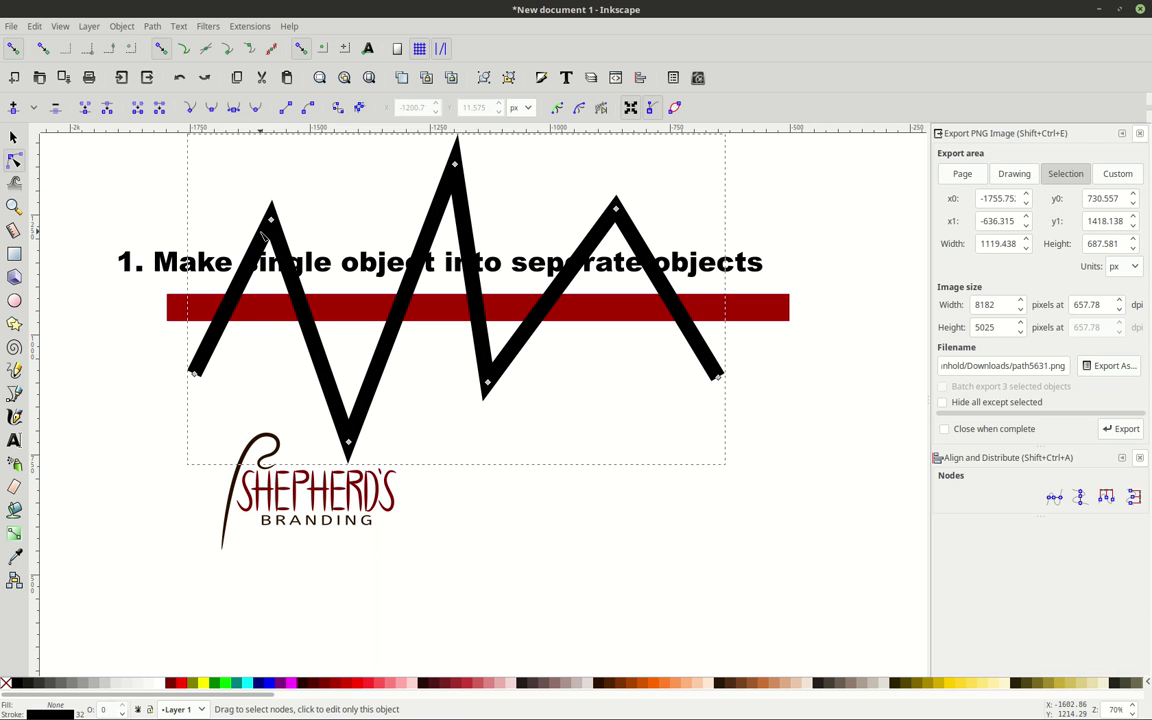
key("ctrl+alt+c")
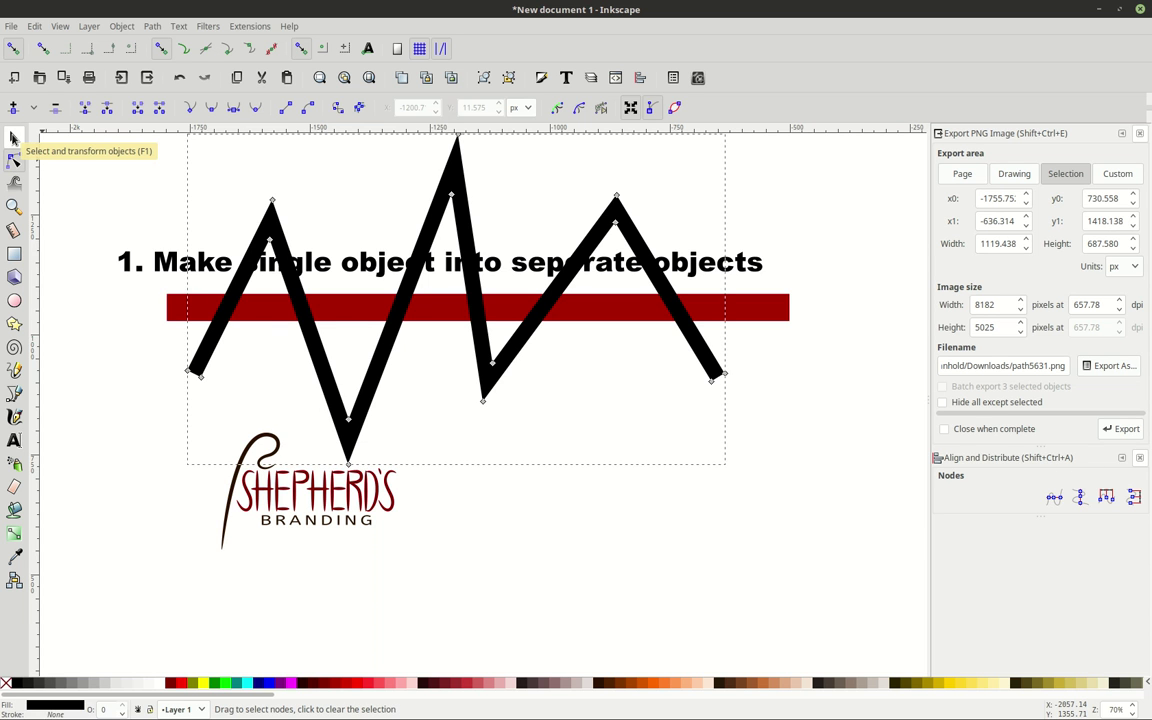
Select the zigzag together with the red bar and apply Path > Difference
left_click(14, 137)
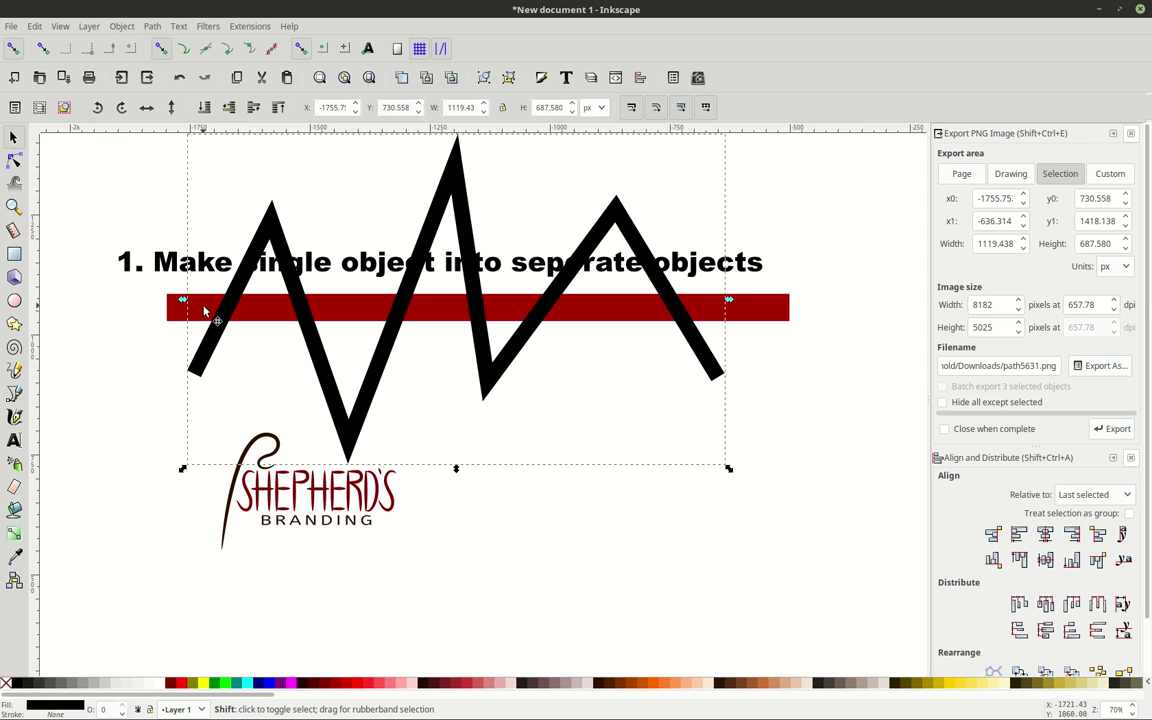
left_click(204, 312, "shift")
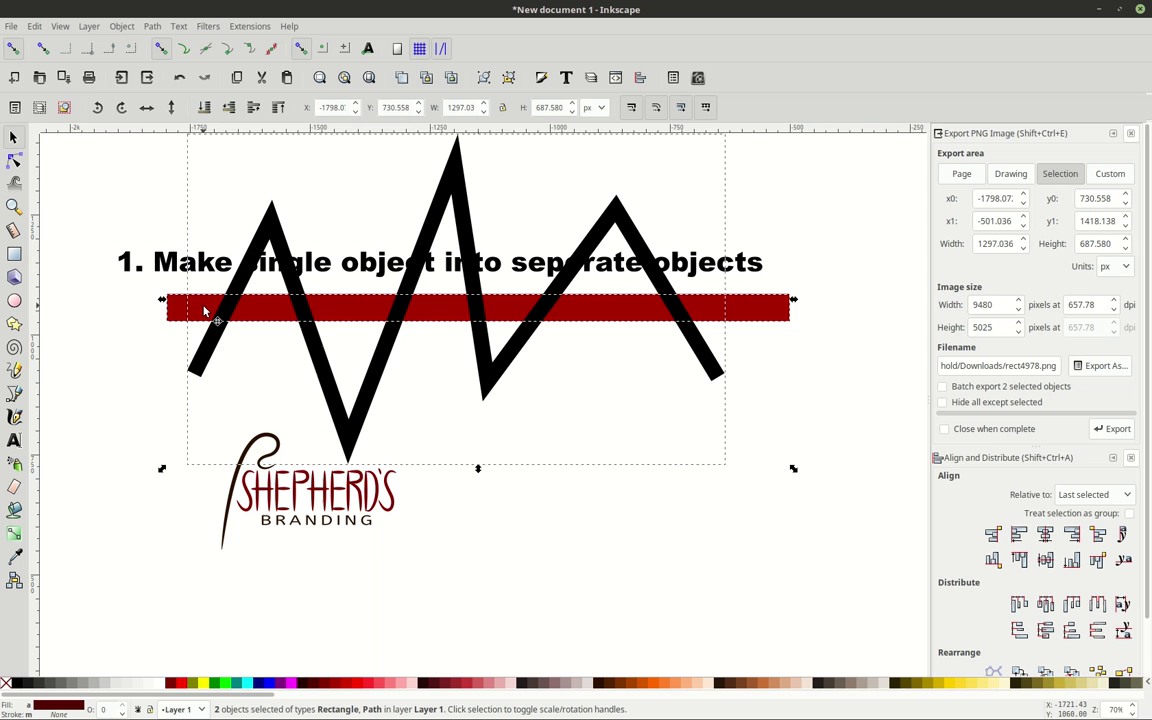
left_click(152, 26)
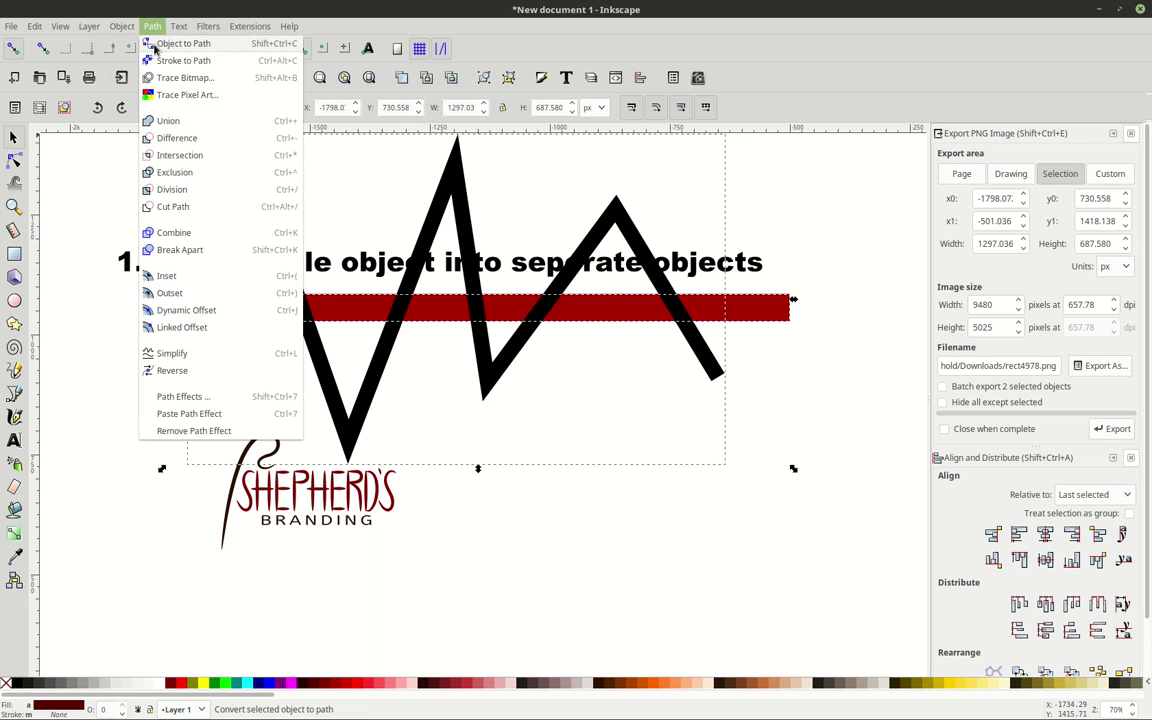
left_click(155, 137)
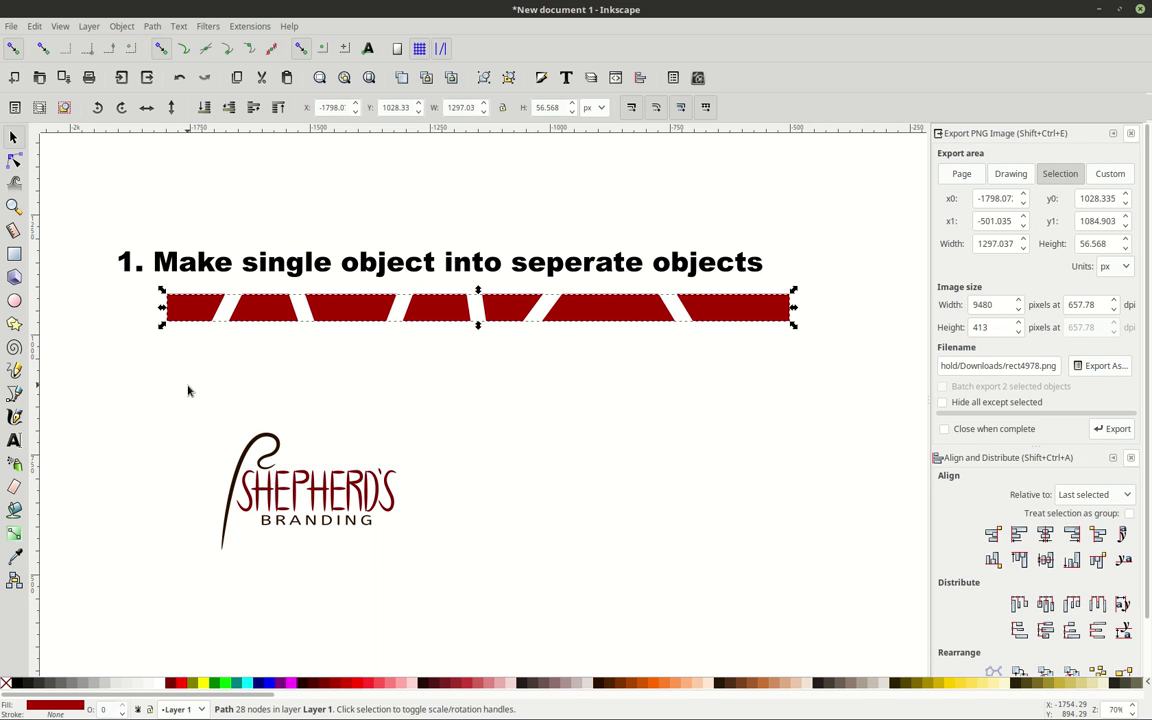
left_click(14, 160)
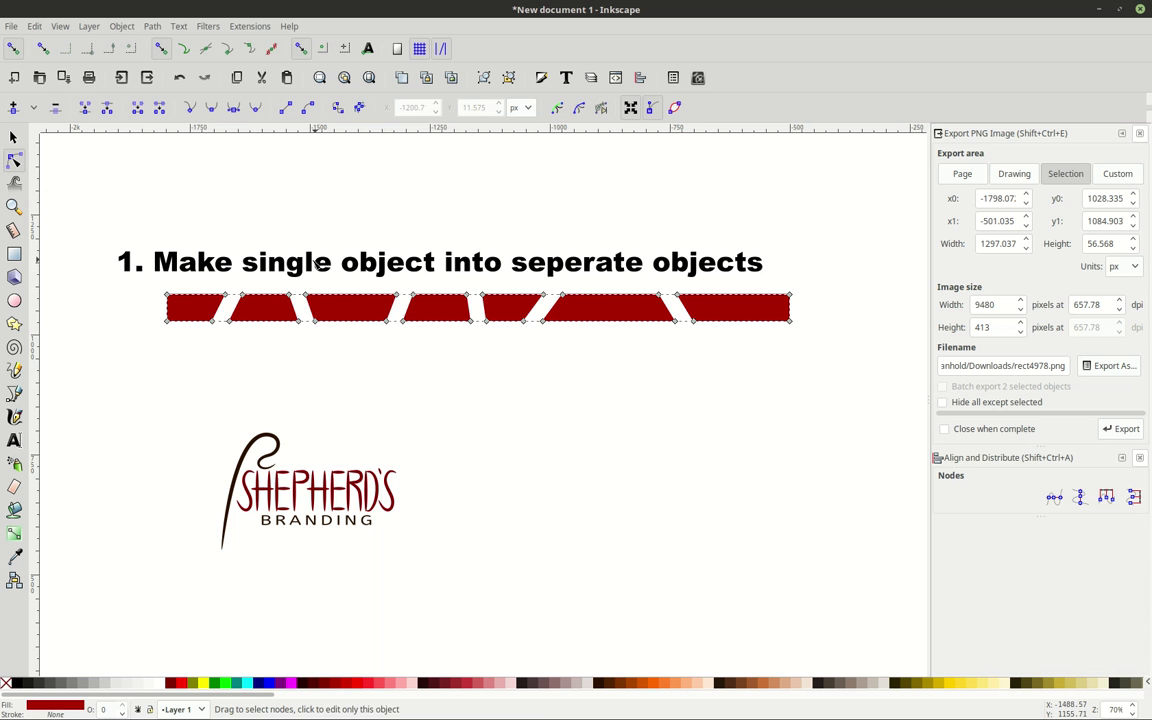
Break the cut red bar apart into seven separate pieces
left_click(152, 27)
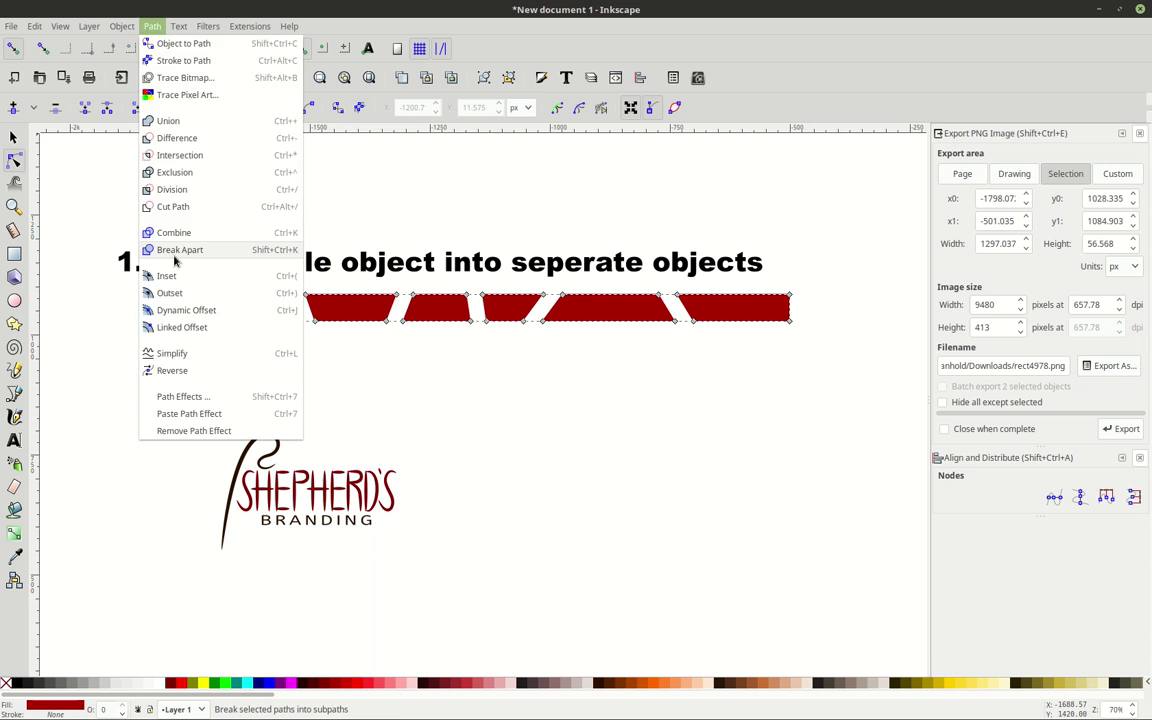
left_click(175, 247)
left_click(13, 137)
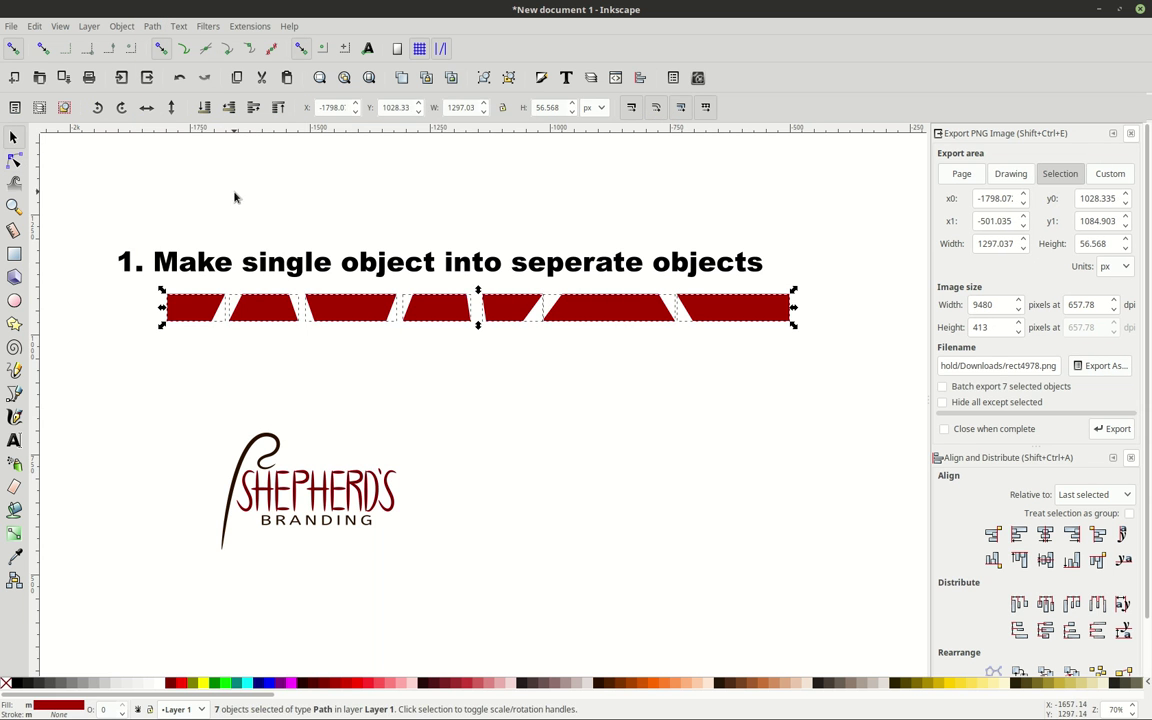
left_click(296, 378)
Drag six of the red pieces apart below the heading
left_click_drag(261, 318, 213, 378)
left_click_drag(347, 309, 409, 357)
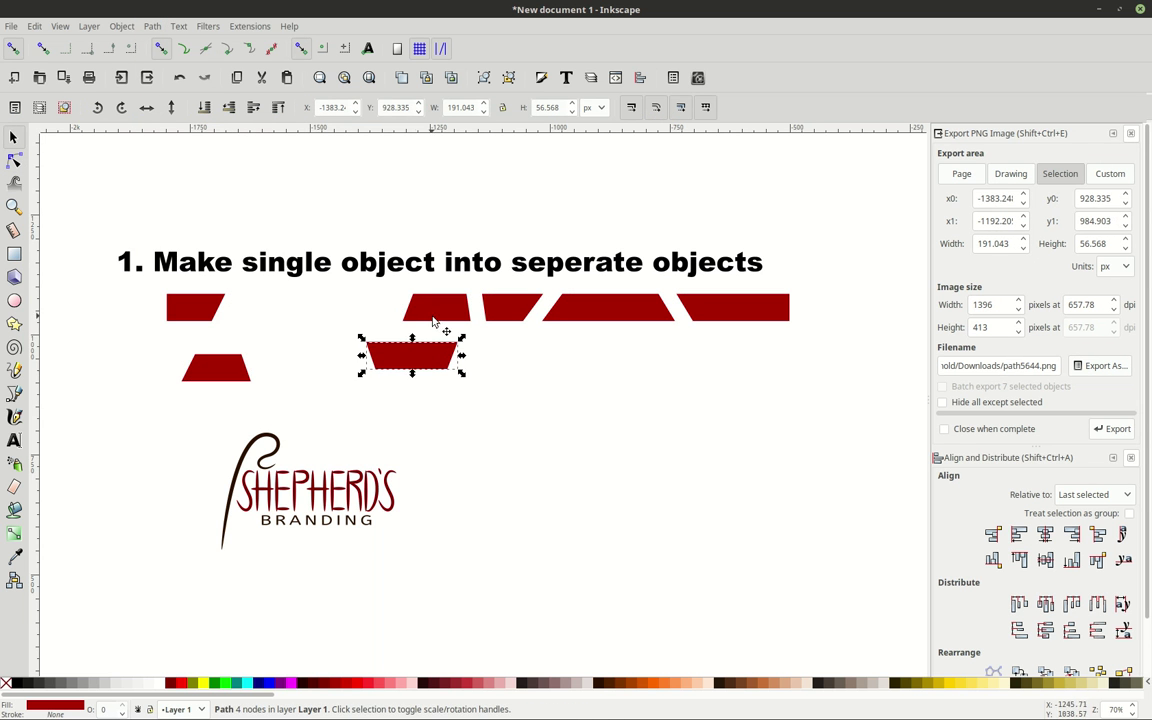
left_click_drag(437, 314, 373, 328)
left_click_drag(512, 313, 551, 396)
left_click_drag(577, 314, 528, 334)
left_click_drag(737, 317, 746, 333)
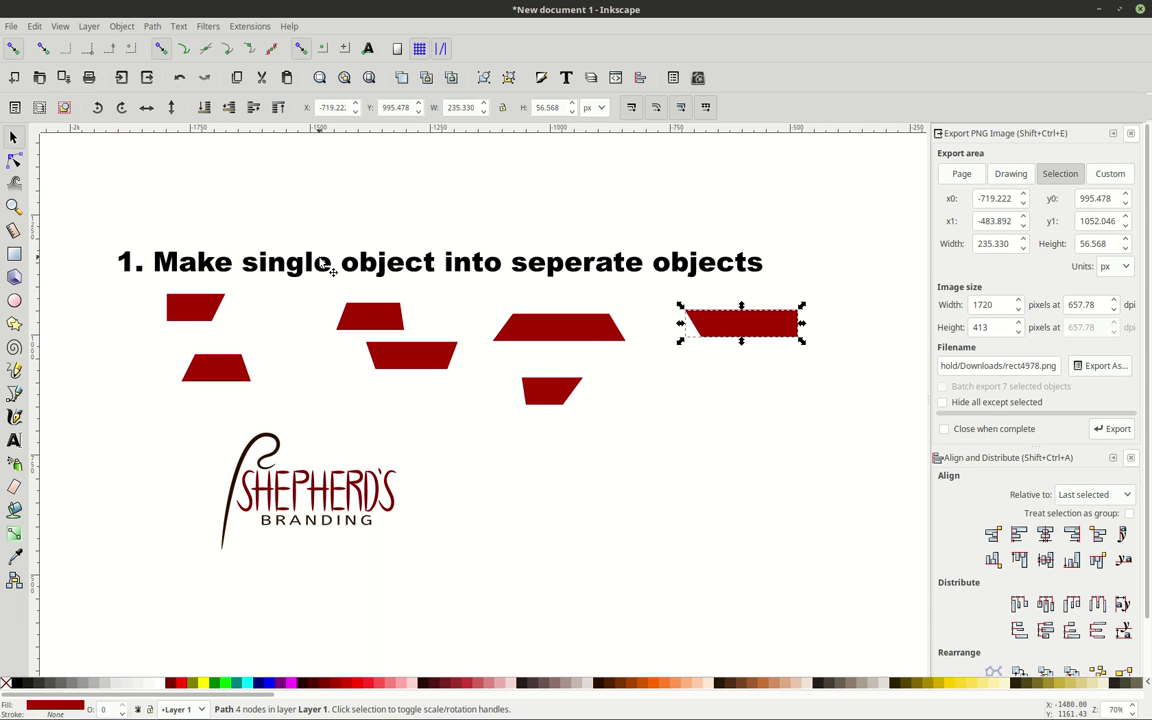
Select the monarch butterfly image under '2. Fill in object' and zoom to frame it
scroll(333, 271, "down", 3, "ctrl")
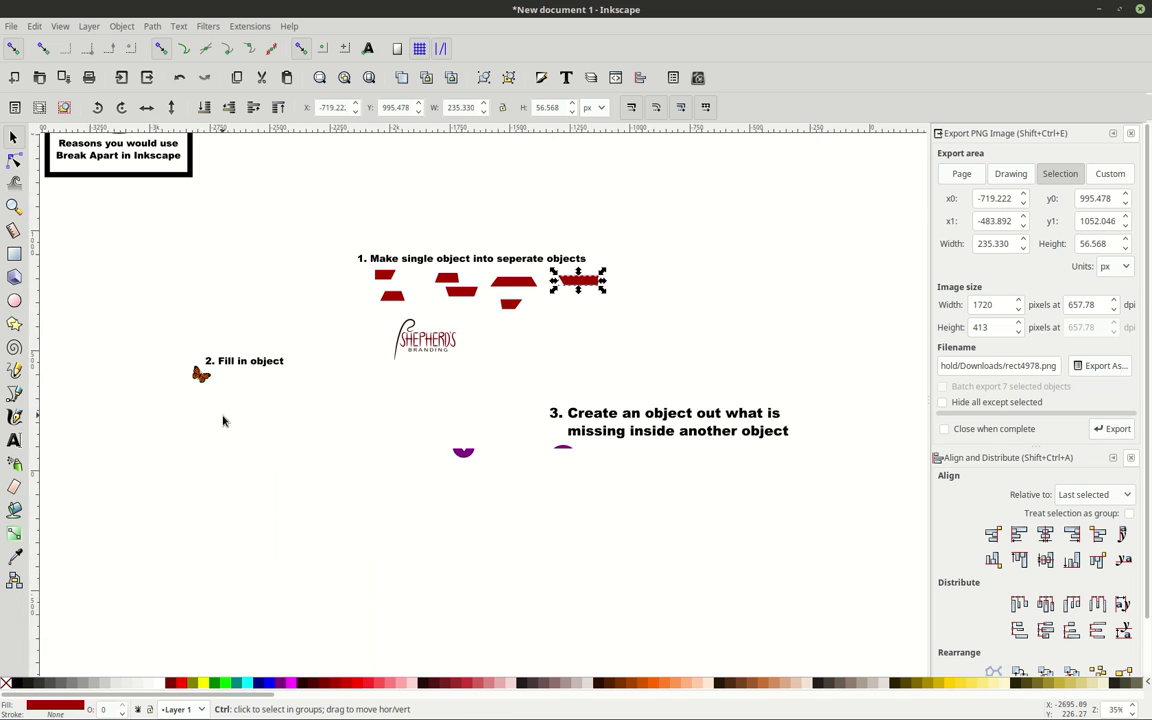
scroll(224, 419, "up", 3, "ctrl")
scroll(224, 422, "left", 2)
scroll(221, 419, "up", 2)
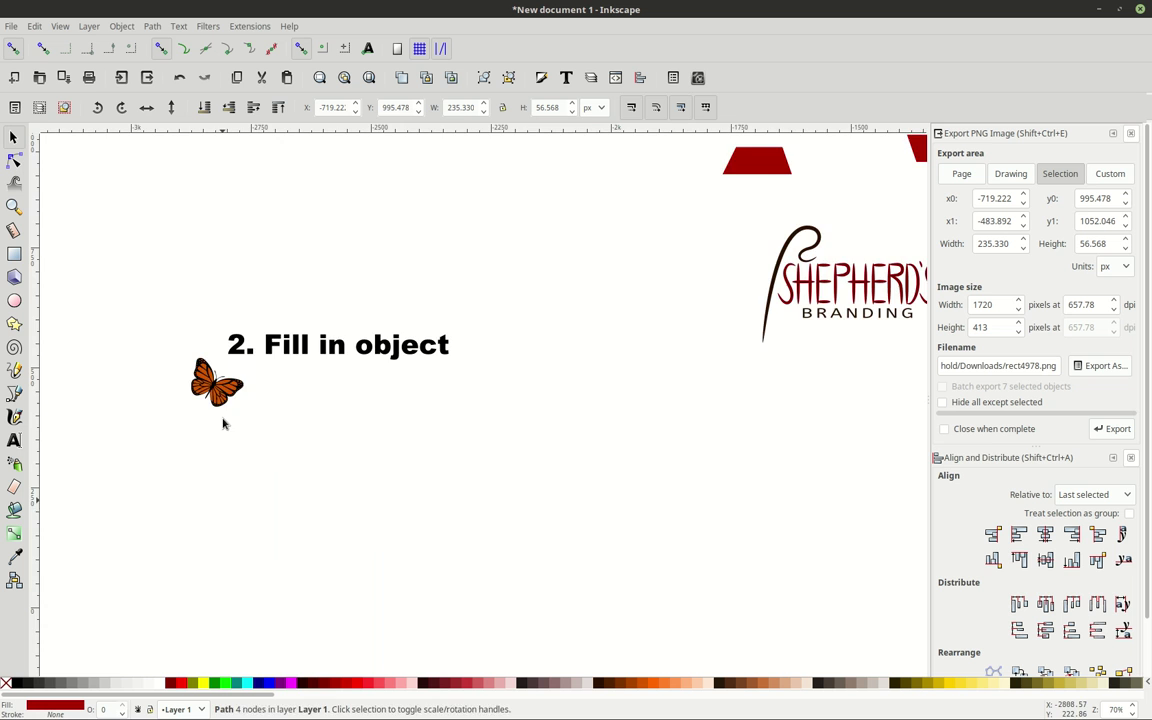
scroll(221, 419, "up", 1, "ctrl")
scroll(321, 424, "up", 1, "ctrl")
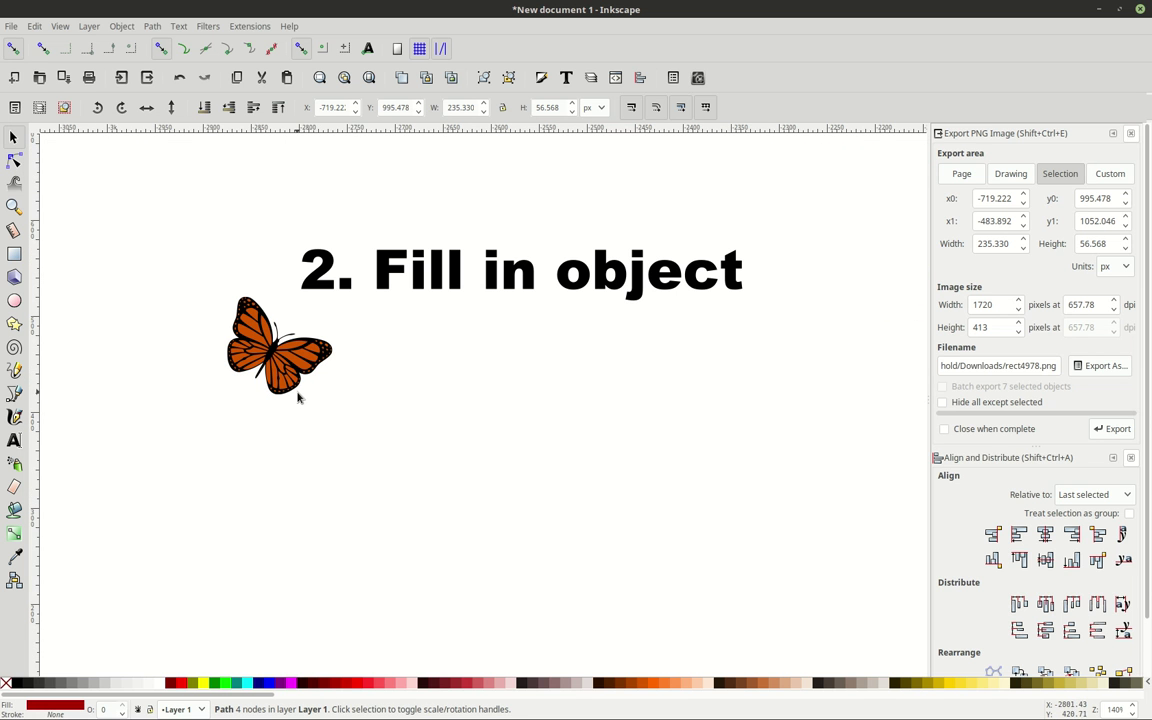
scroll(268, 352, "up", 3, "ctrl")
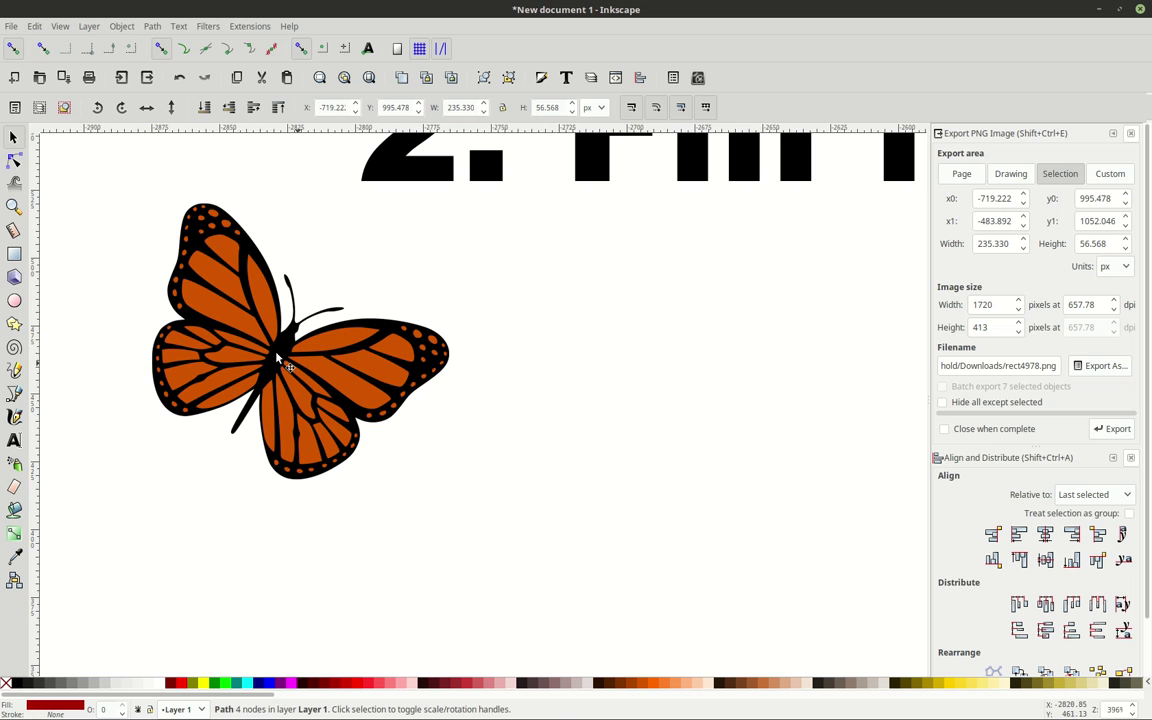
left_click(277, 357)
scroll(290, 355, "up", 5, "ctrl")
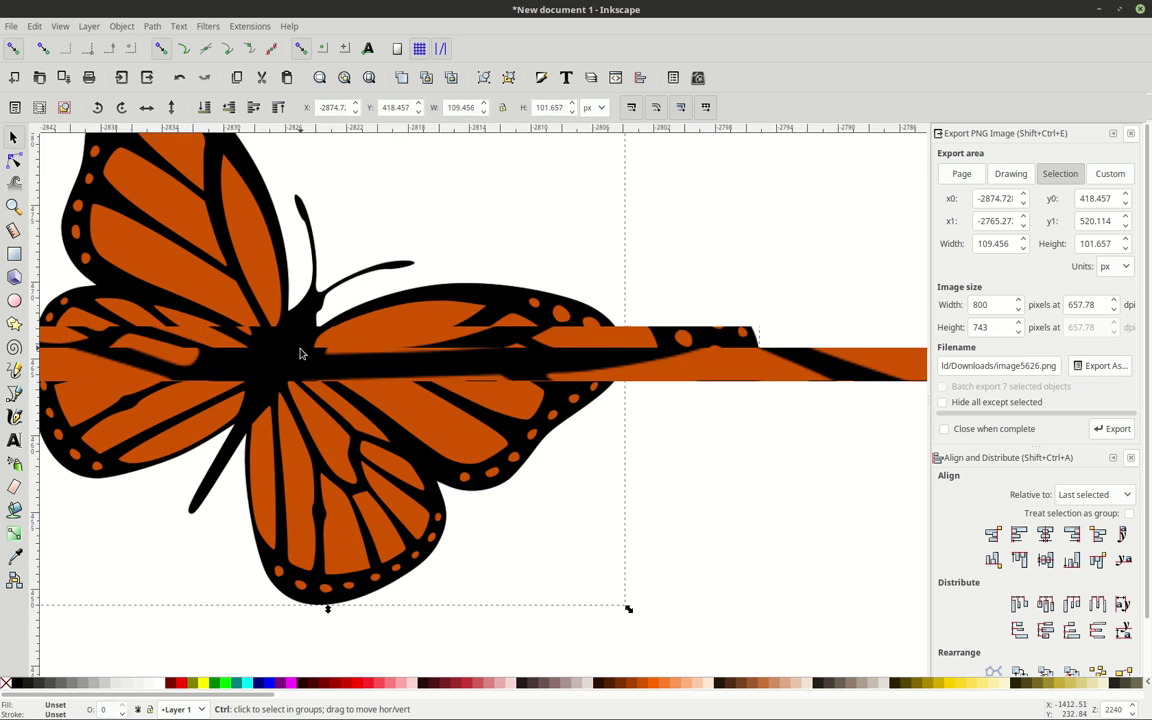
scroll(320, 356, "up", 3, "ctrl")
scroll(400, 290, "down", 8, "ctrl")
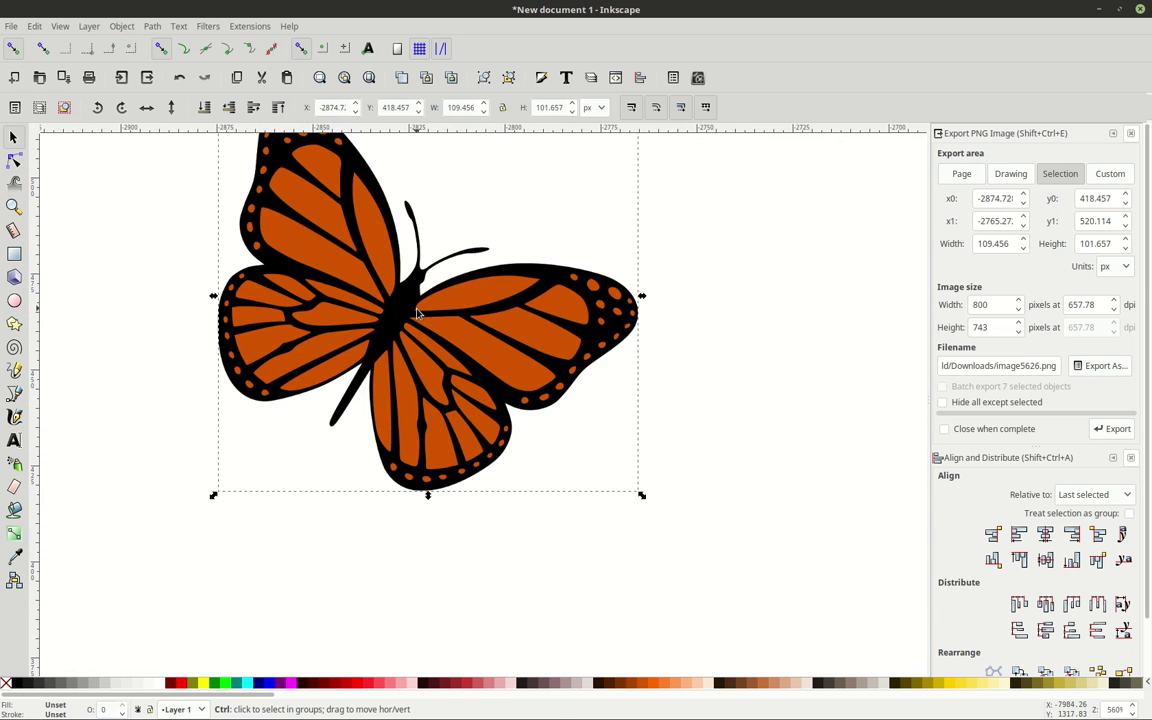
scroll(417, 314, "up", 4)
scroll(417, 315, "down", 1)
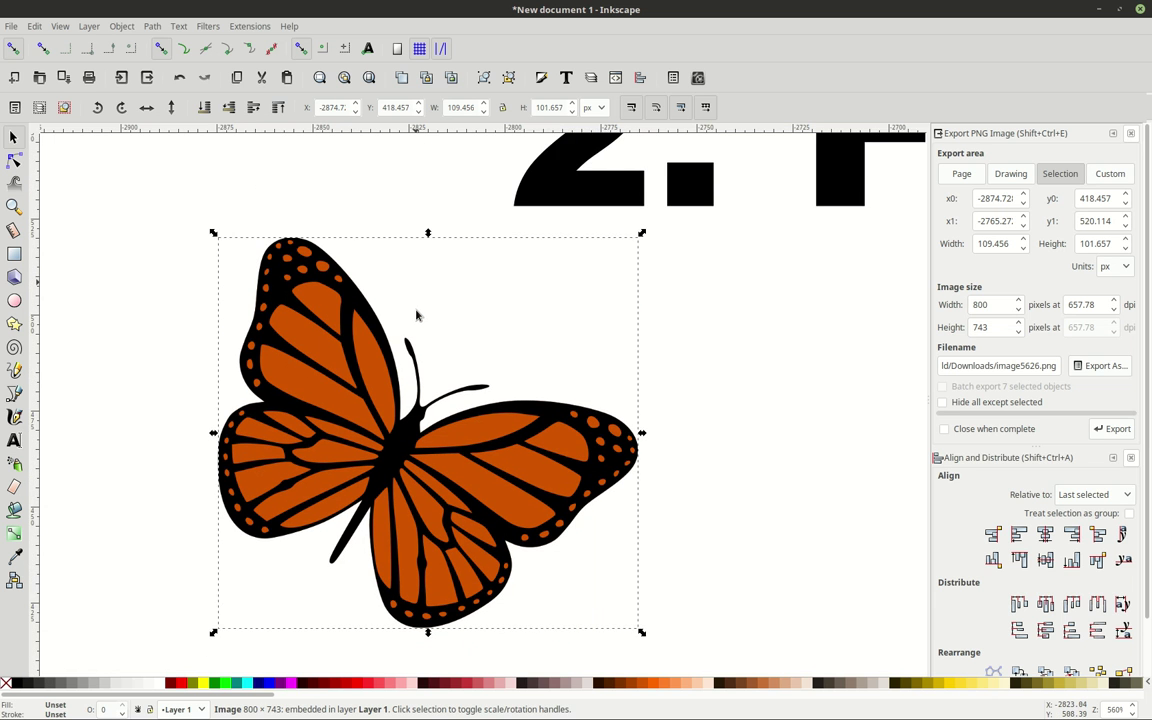
scroll(417, 315, "down", 1)
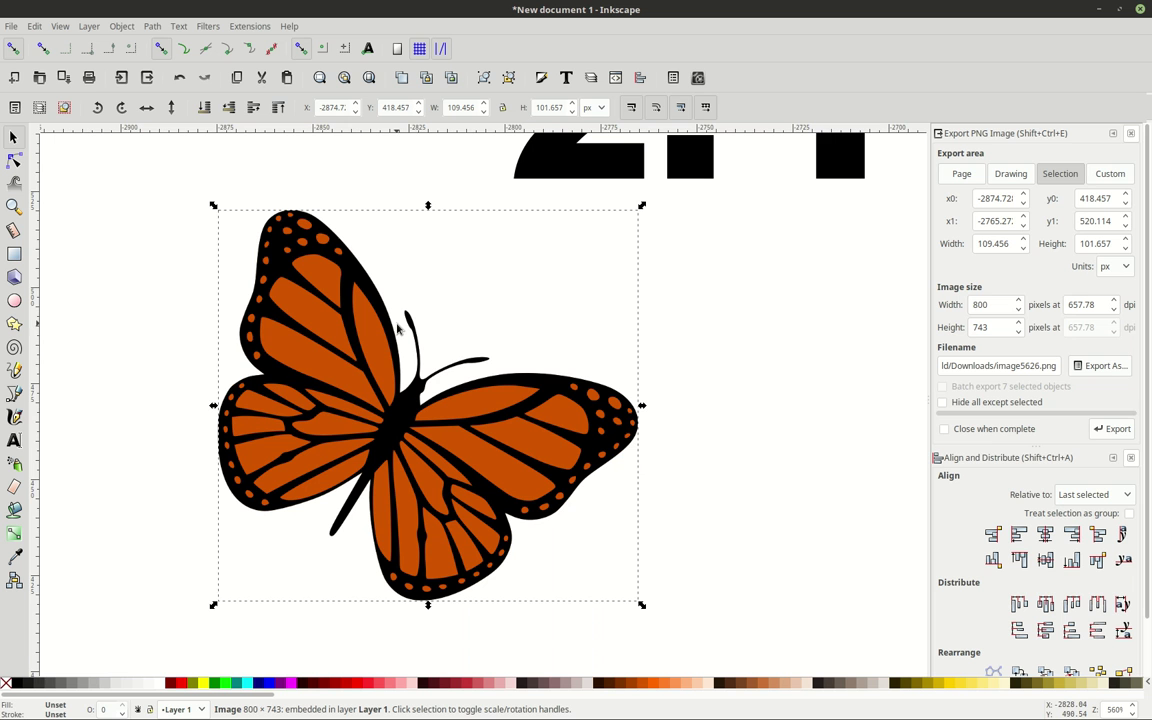
Trace the butterfly bitmap with a 0.280 brightness cutoff, refreshing the preview
left_click(152, 27)
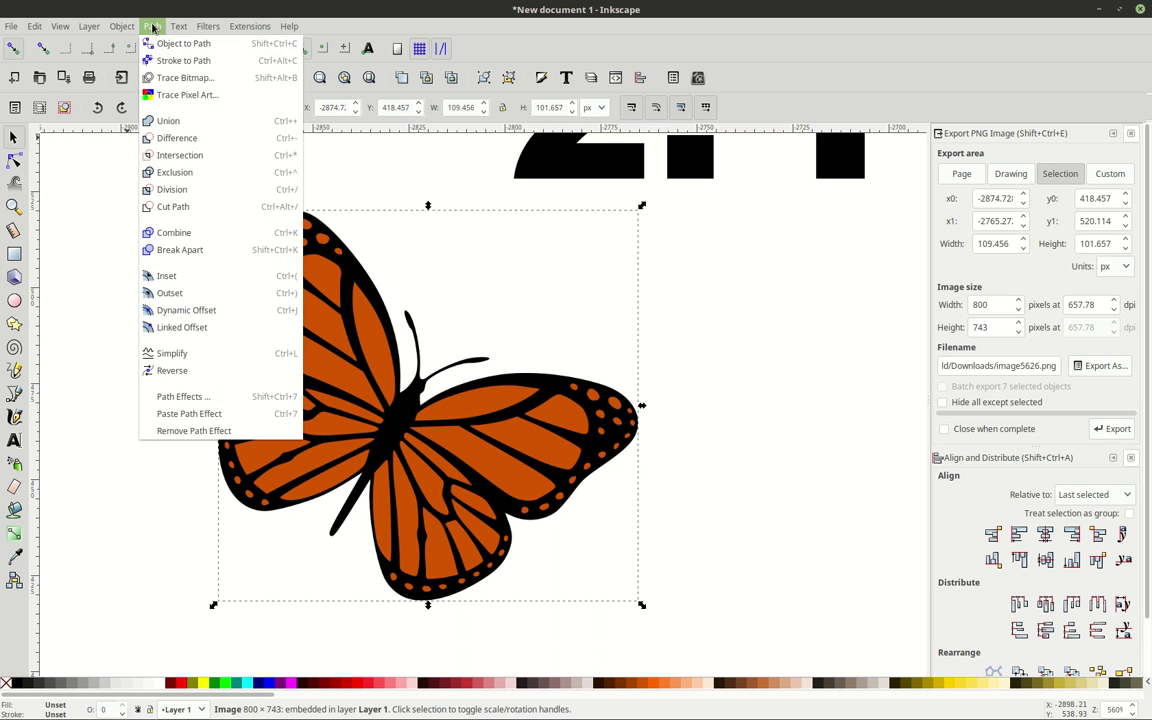
left_click(165, 80)
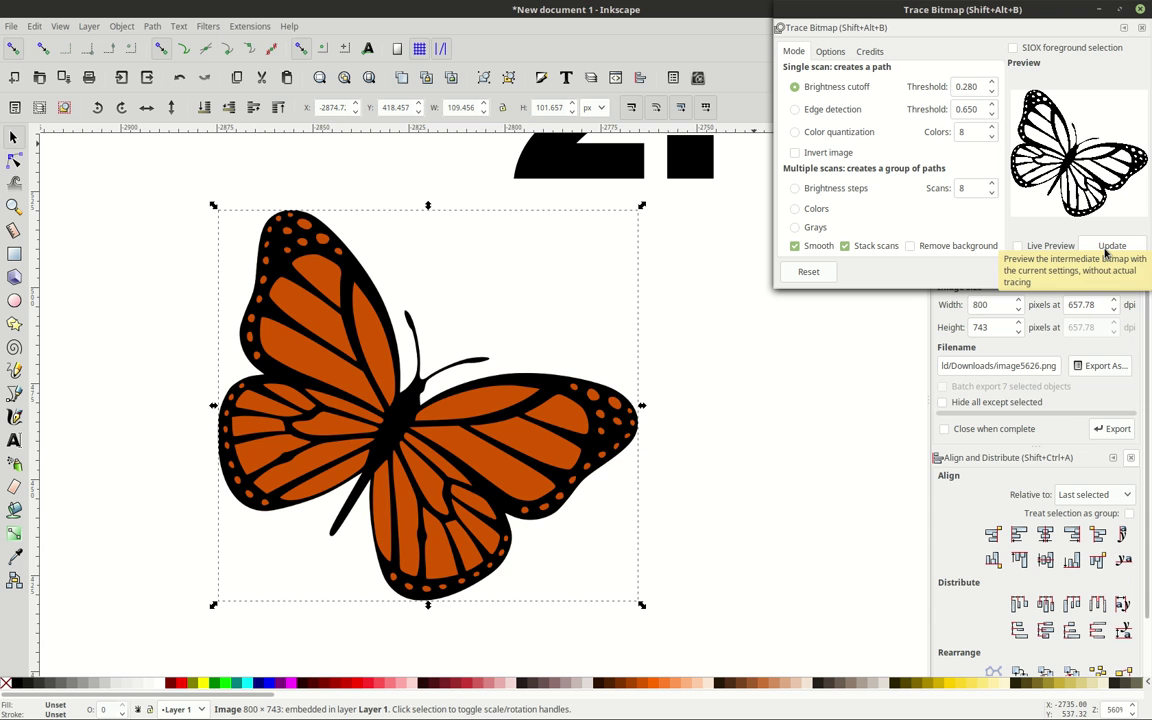
left_click(1105, 252)
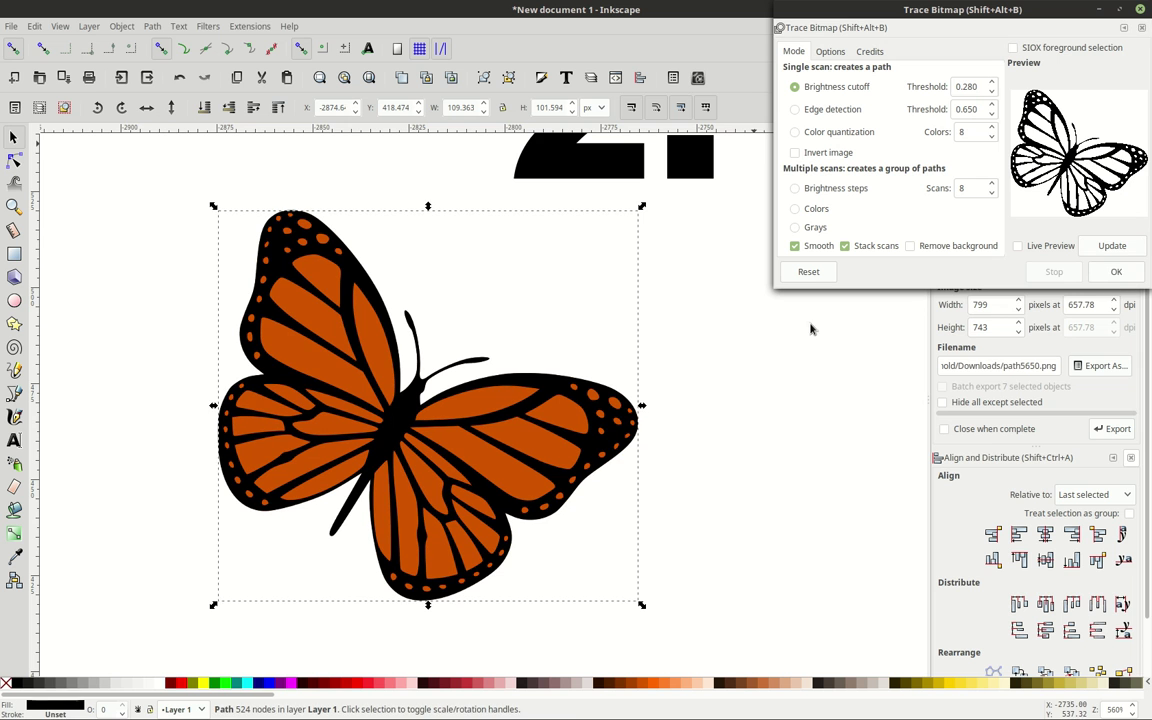
Move the traced butterfly to the right of the orange original, nudging the bitmap left
key("Escape")
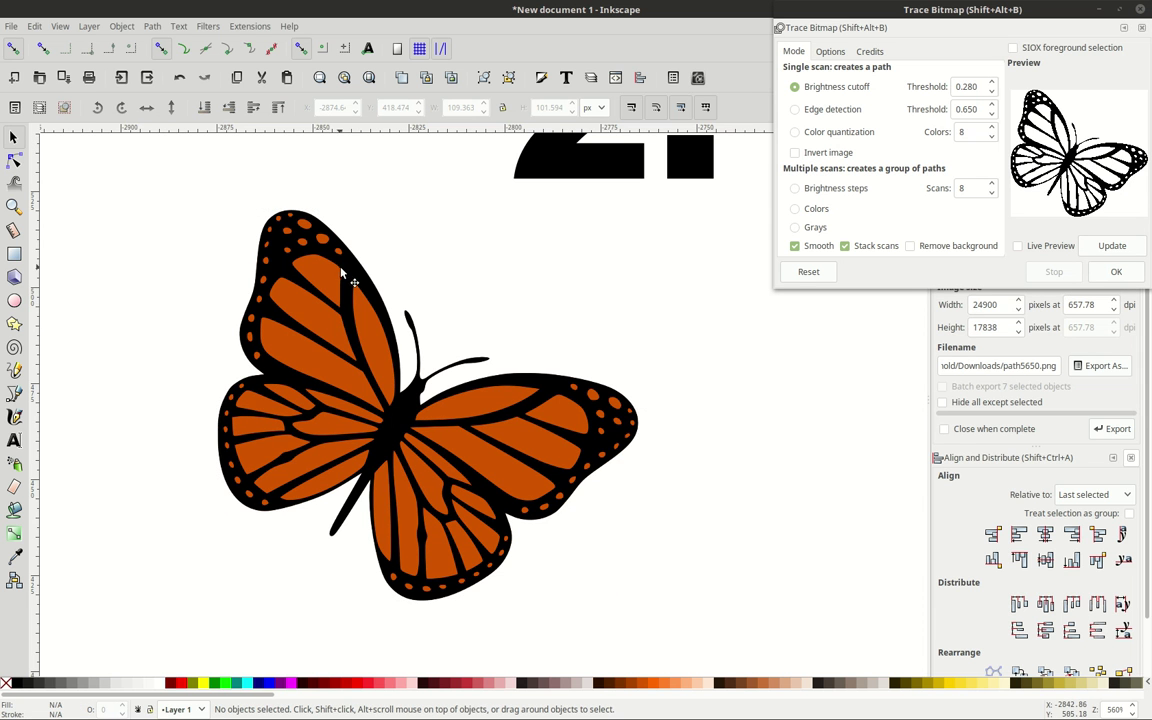
mouse_move(330, 262)
left_mouse_down()
mouse_move(575, 257)
mouse_move(702, 280)
left_mouse_up()
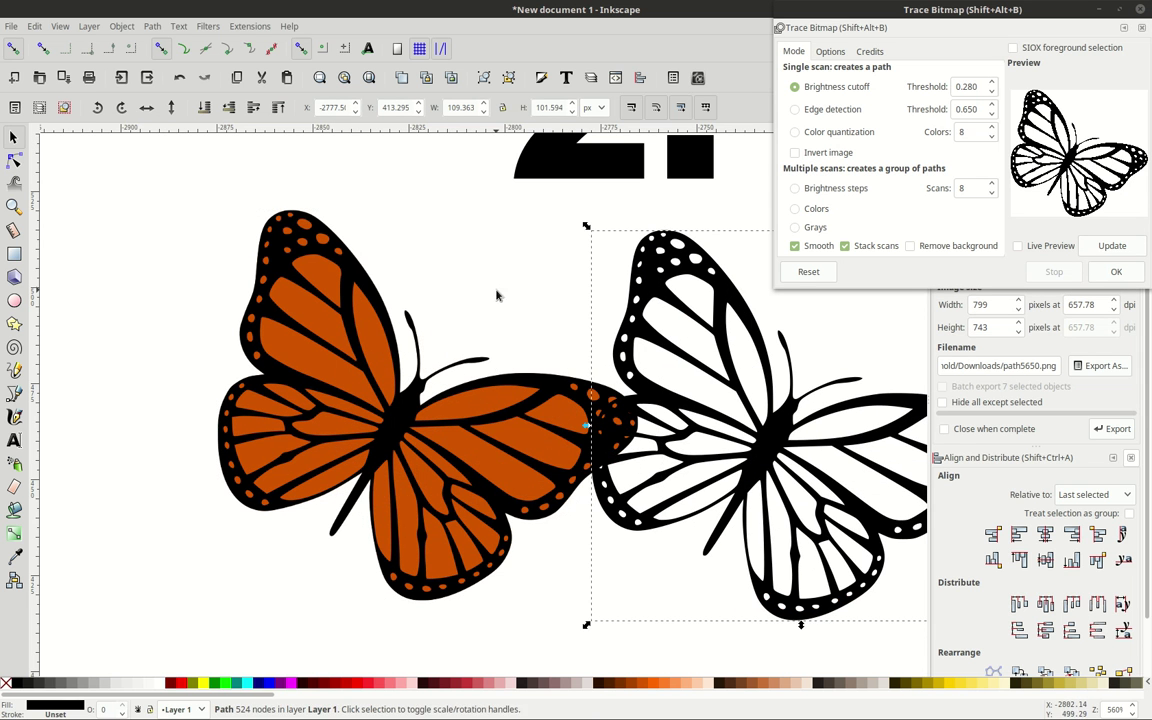
scroll(446, 265, "right", 1)
left_click_drag(485, 408, 397, 404)
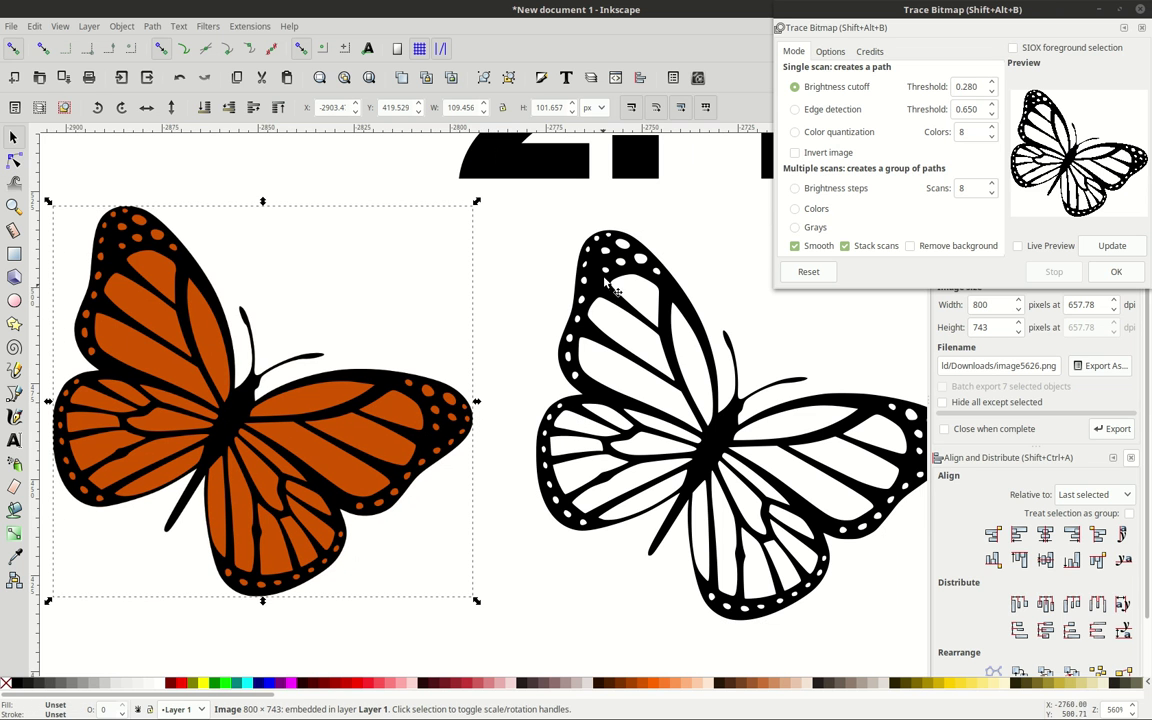
Inspect the traced path's nodes and close the Trace Bitmap dialog
left_click(14, 159)
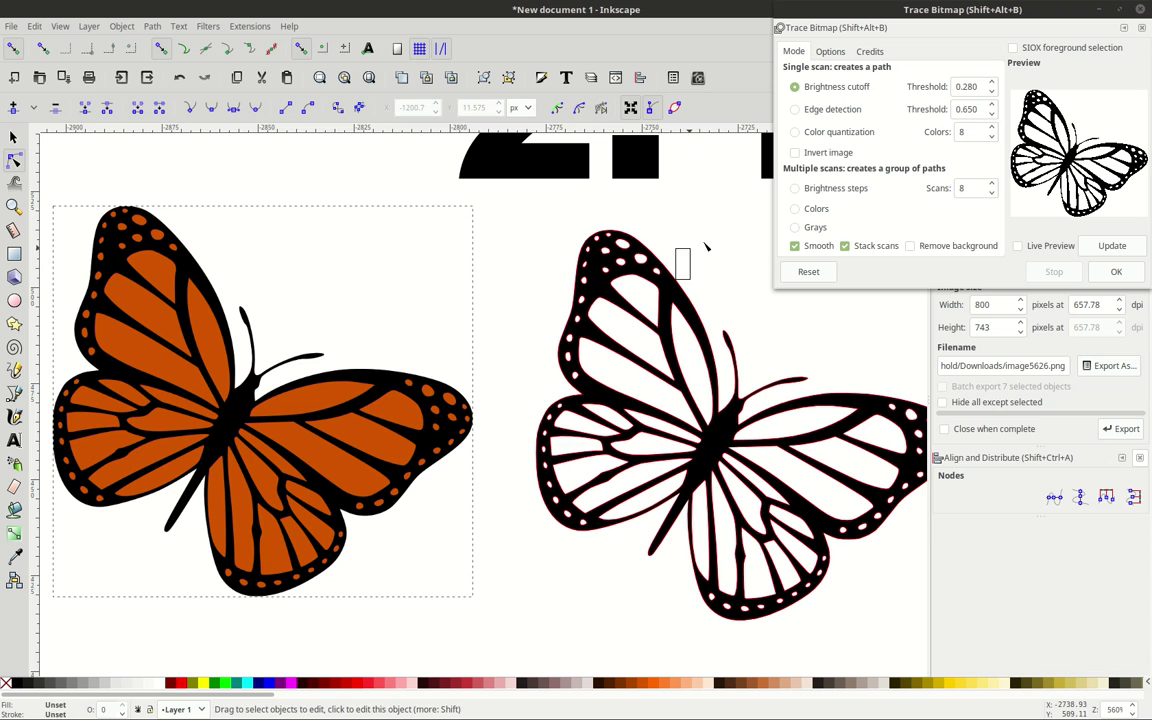
left_click(680, 284)
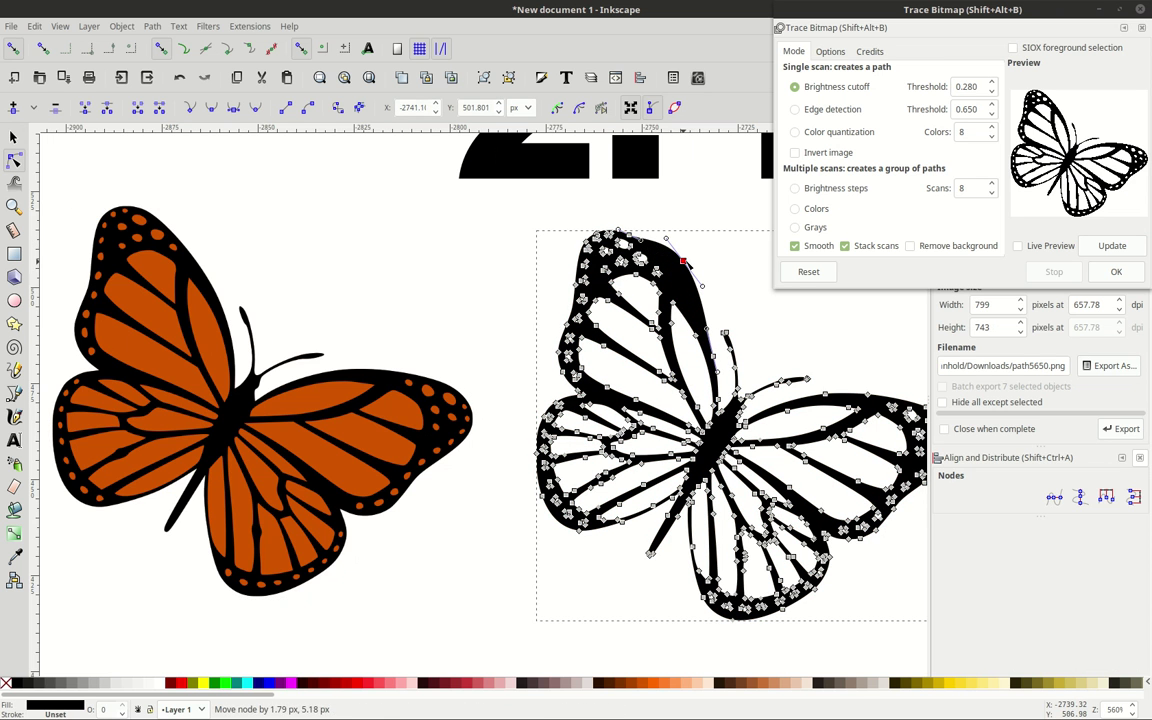
scroll(470, 280, "right", 3)
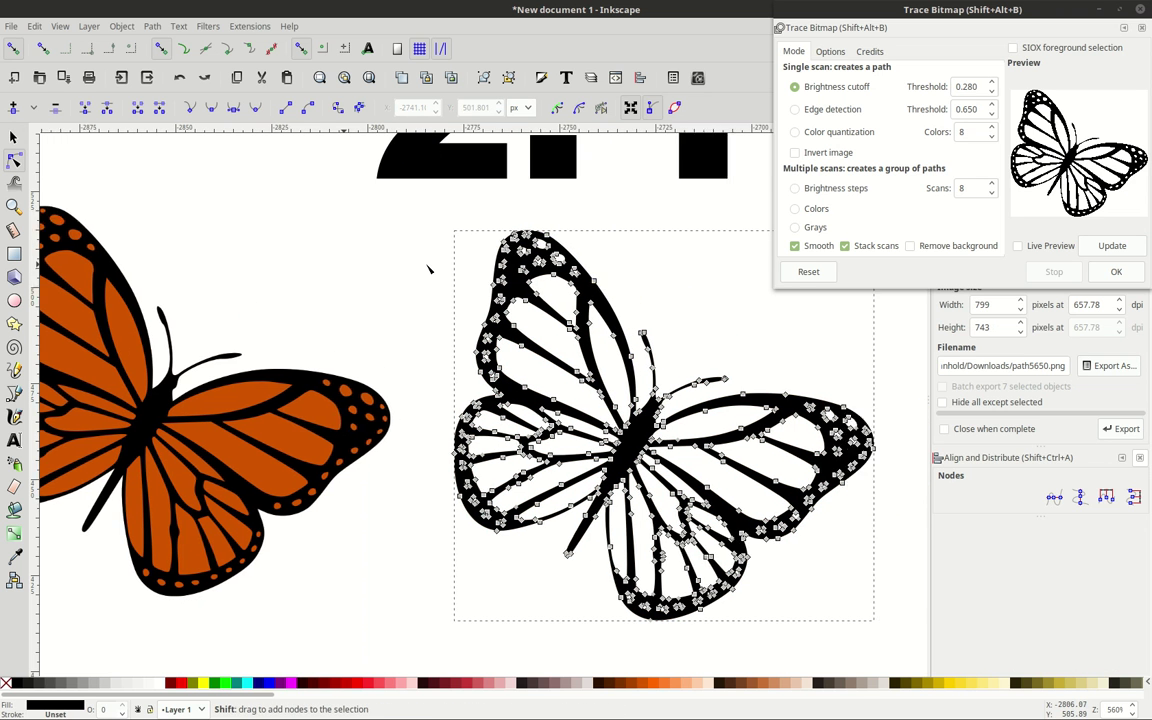
scroll(349, 375, "down", 1)
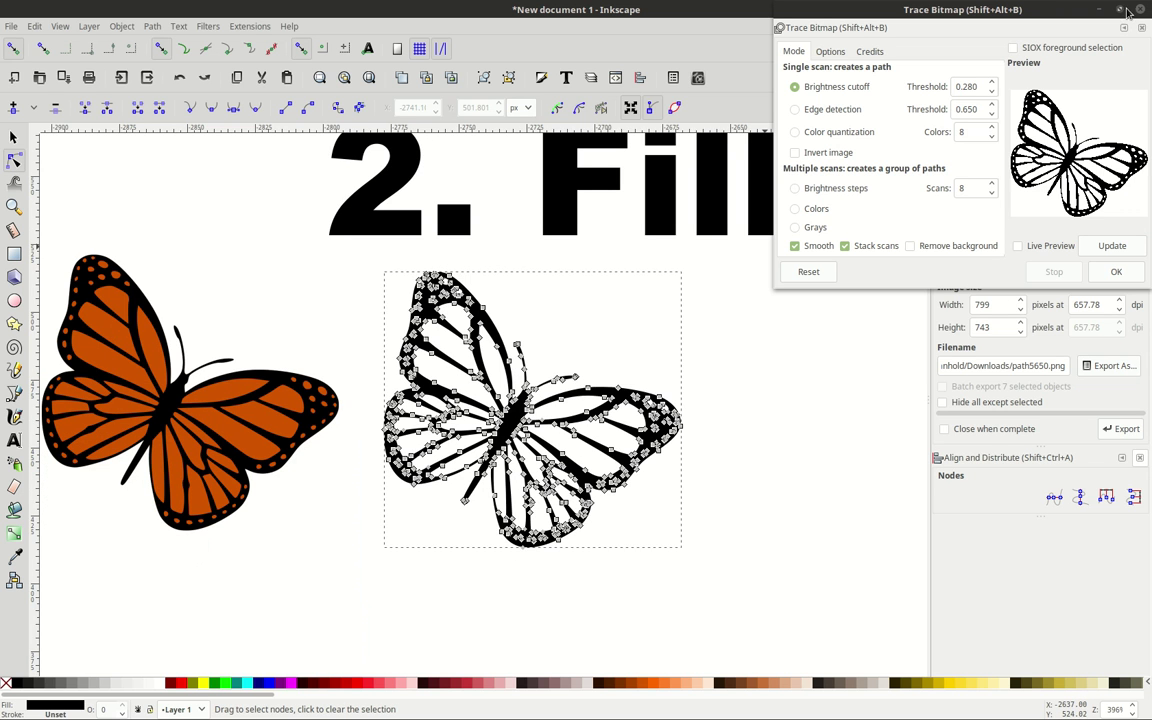
left_click(1126, 10)
left_click(491, 413)
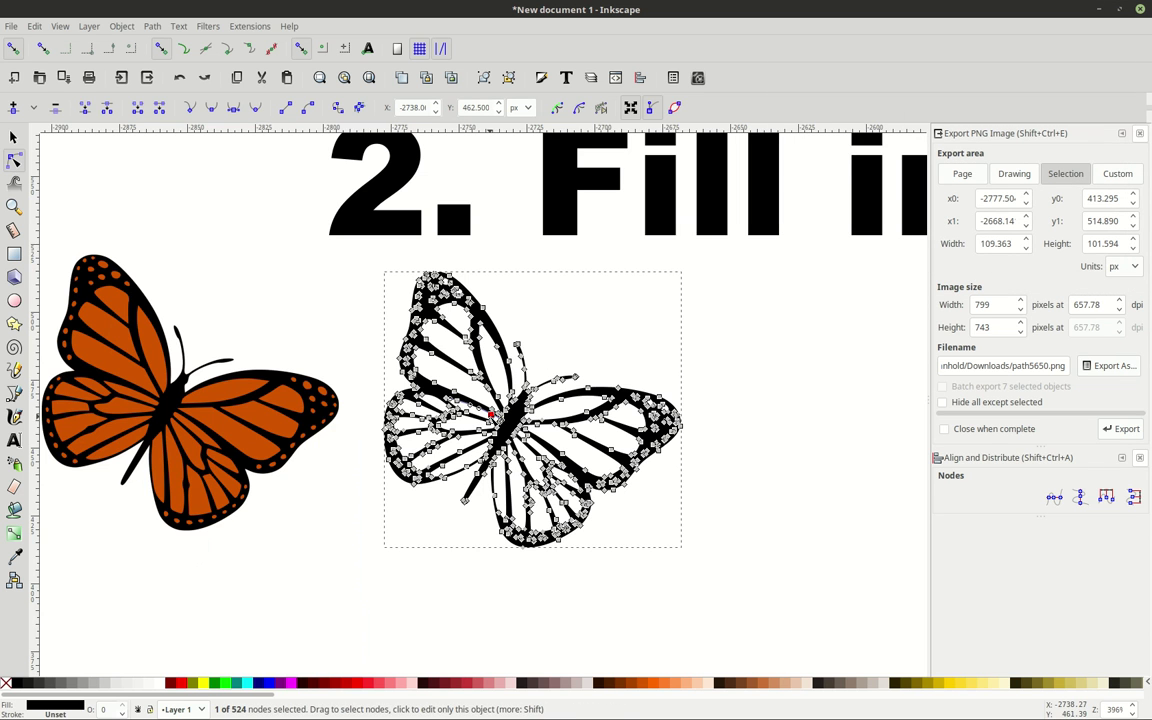
left_click(13, 137)
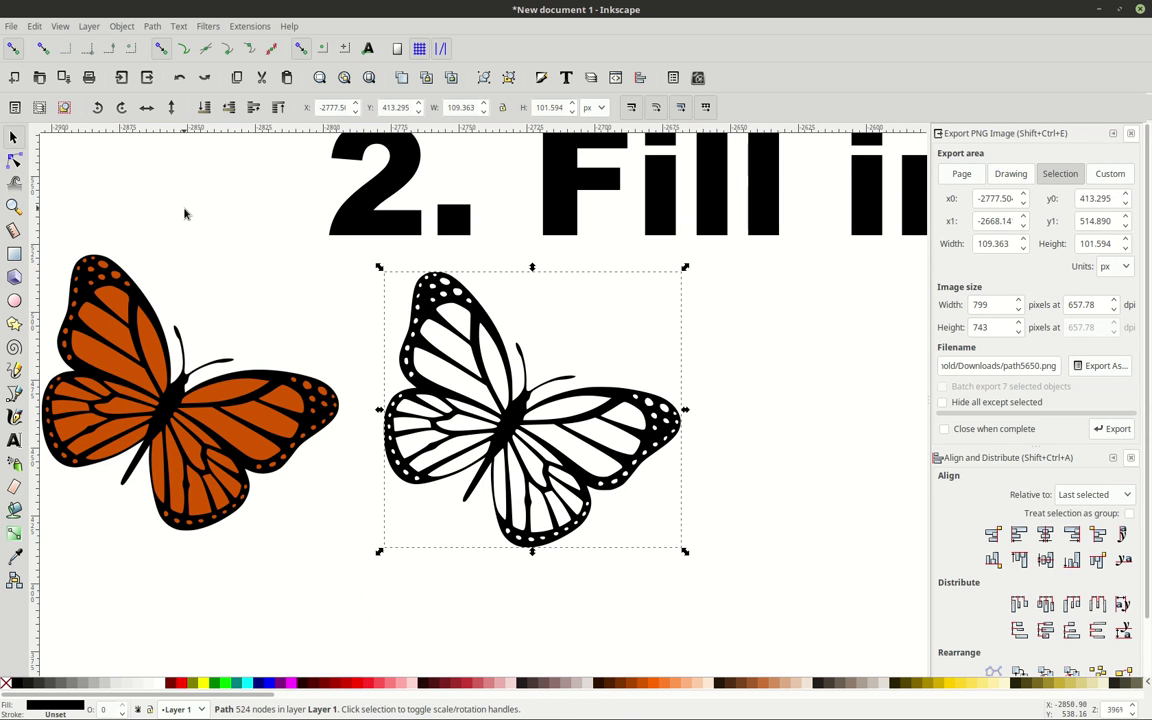
Delete the orange butterfly bitmap
scroll(339, 337, "right", 1)
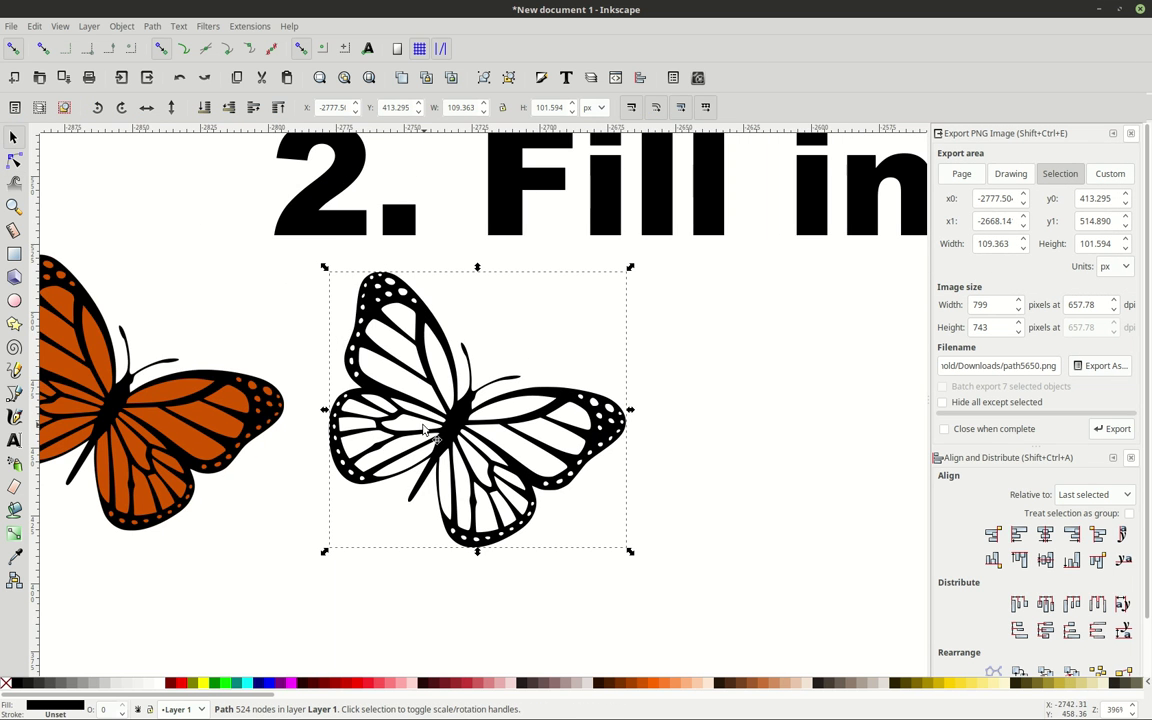
left_click(198, 404)
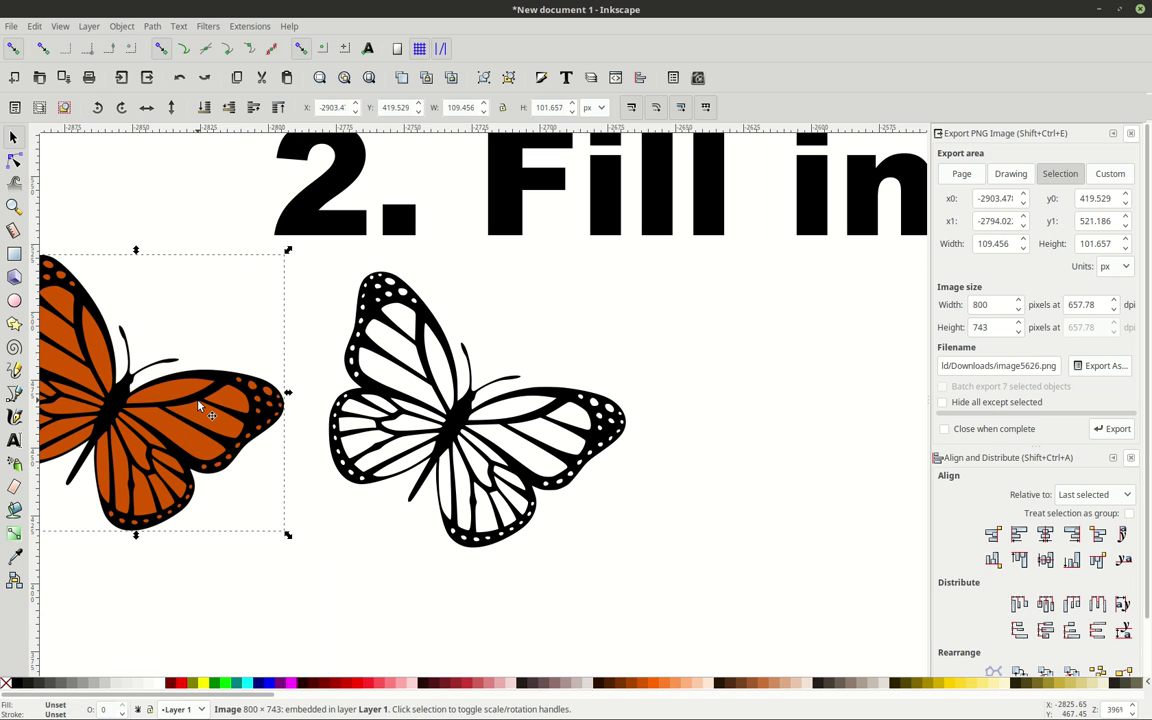
key("Delete")
Duplicate the traced butterfly, then Break Apart and Union the copy into one solid silhouette
scroll(424, 415, "up", 1, "ctrl")
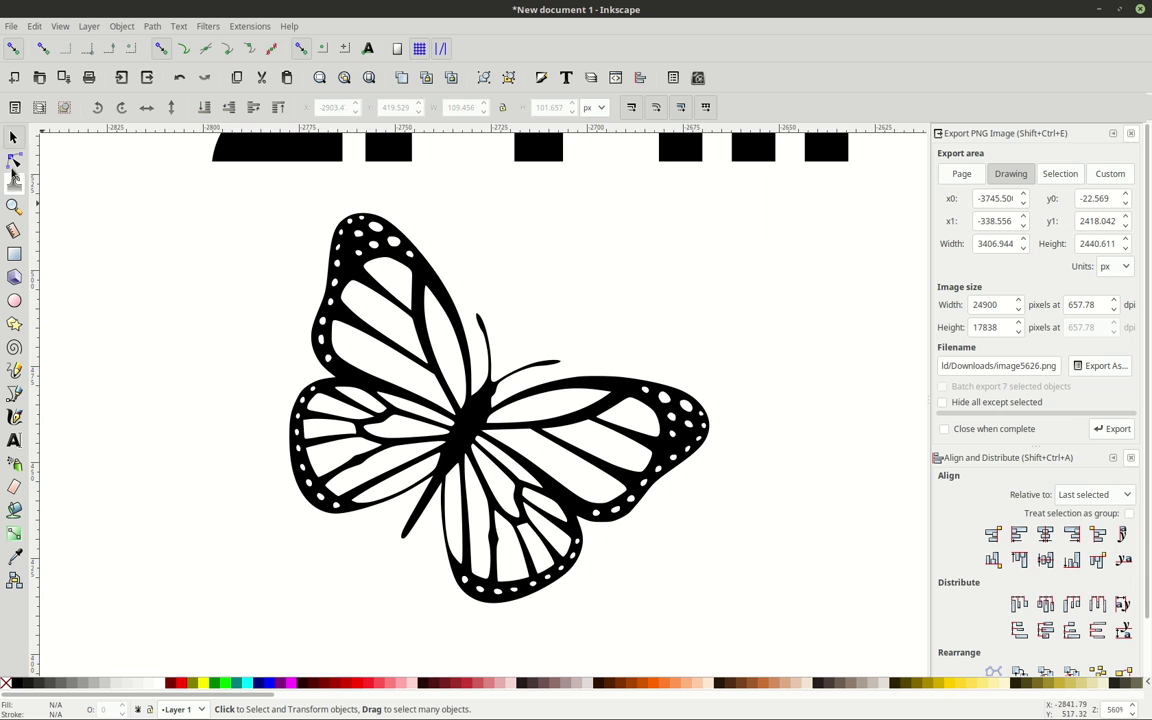
left_click(424, 267)
key("ctrl")
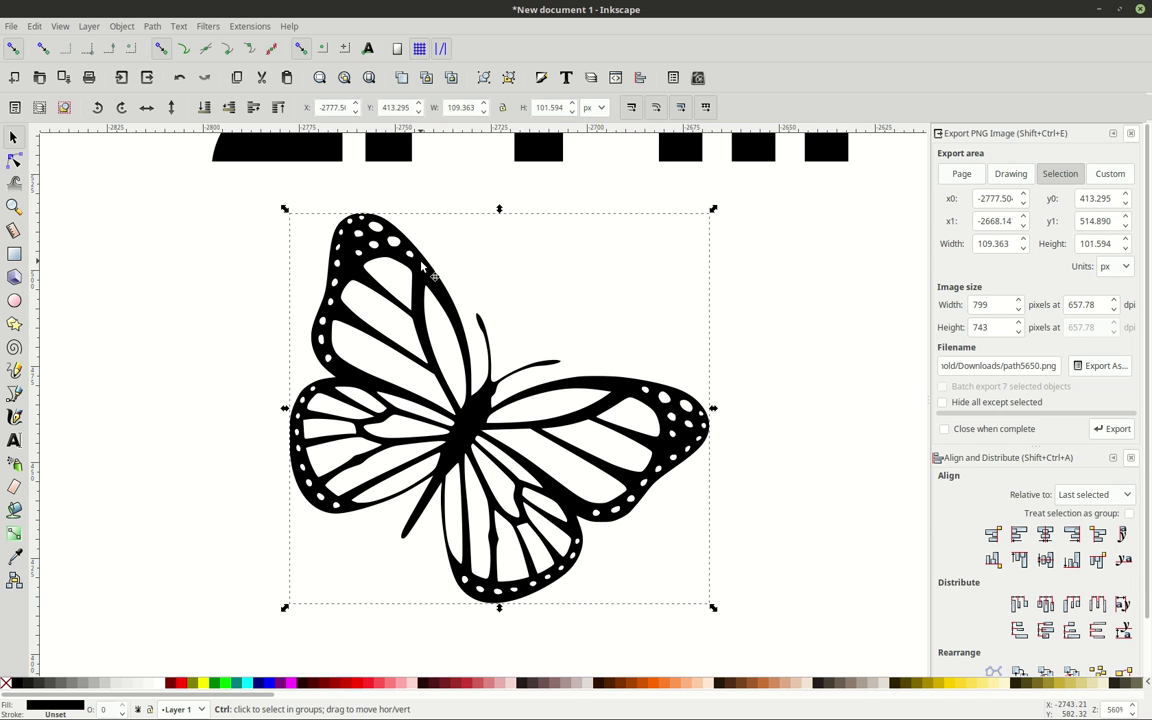
key("ctrl+d")
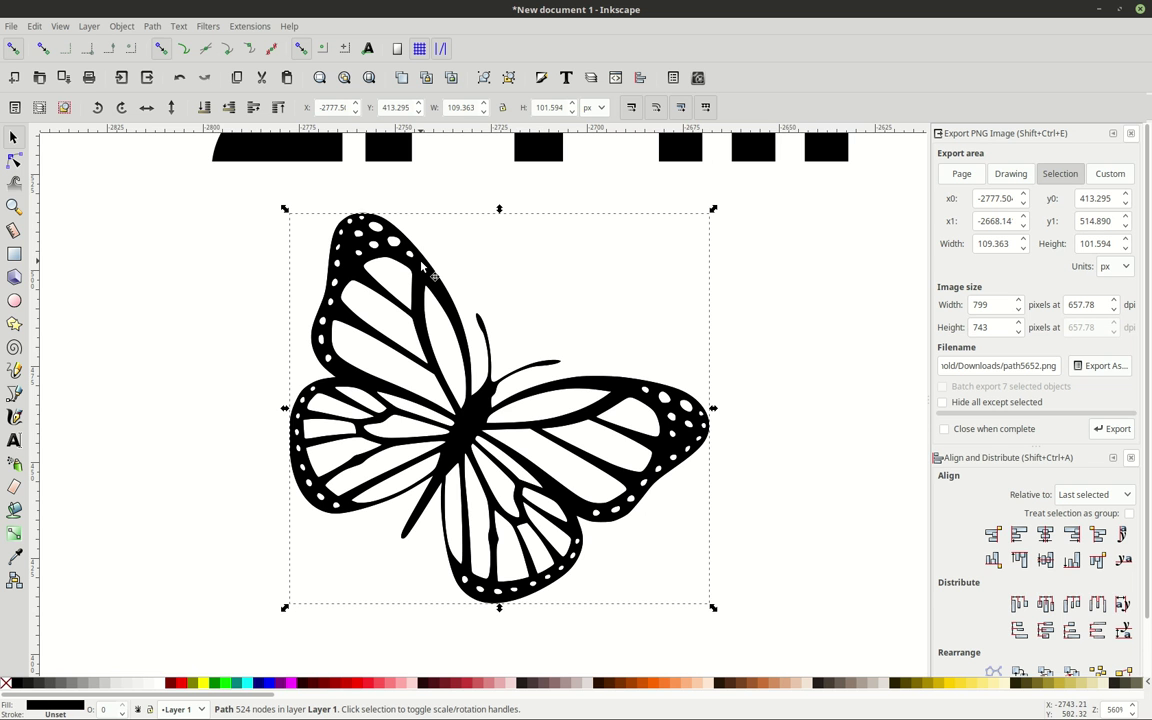
left_click(152, 28)
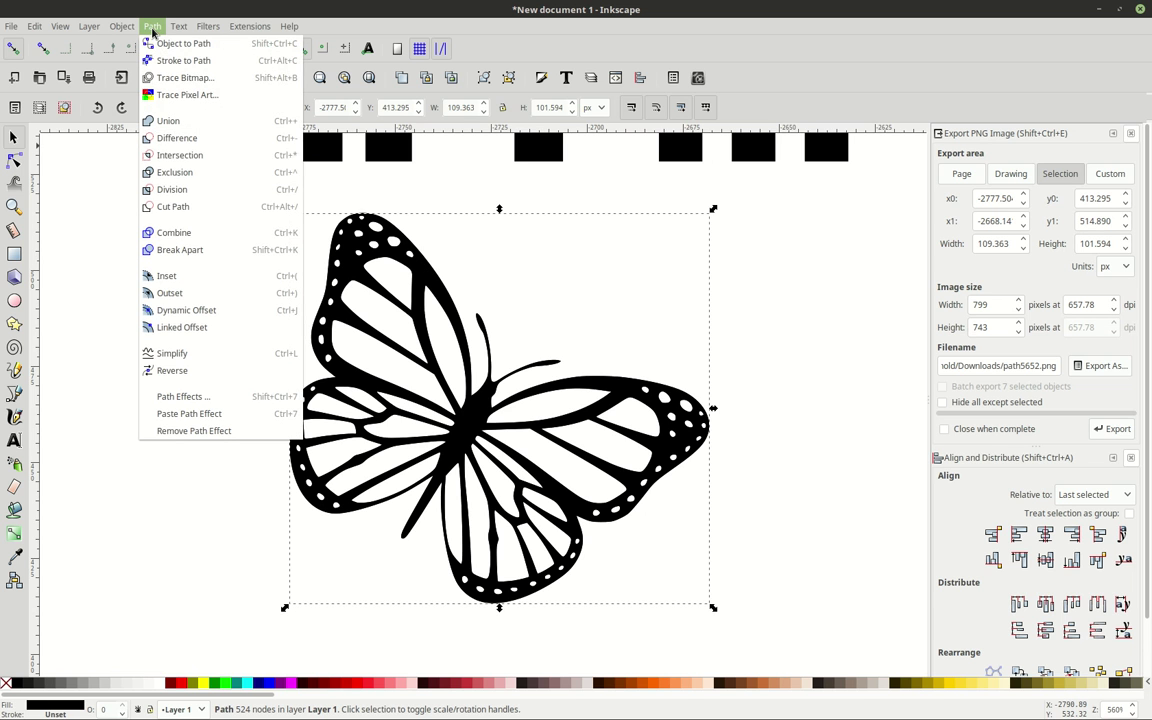
left_click(158, 247)
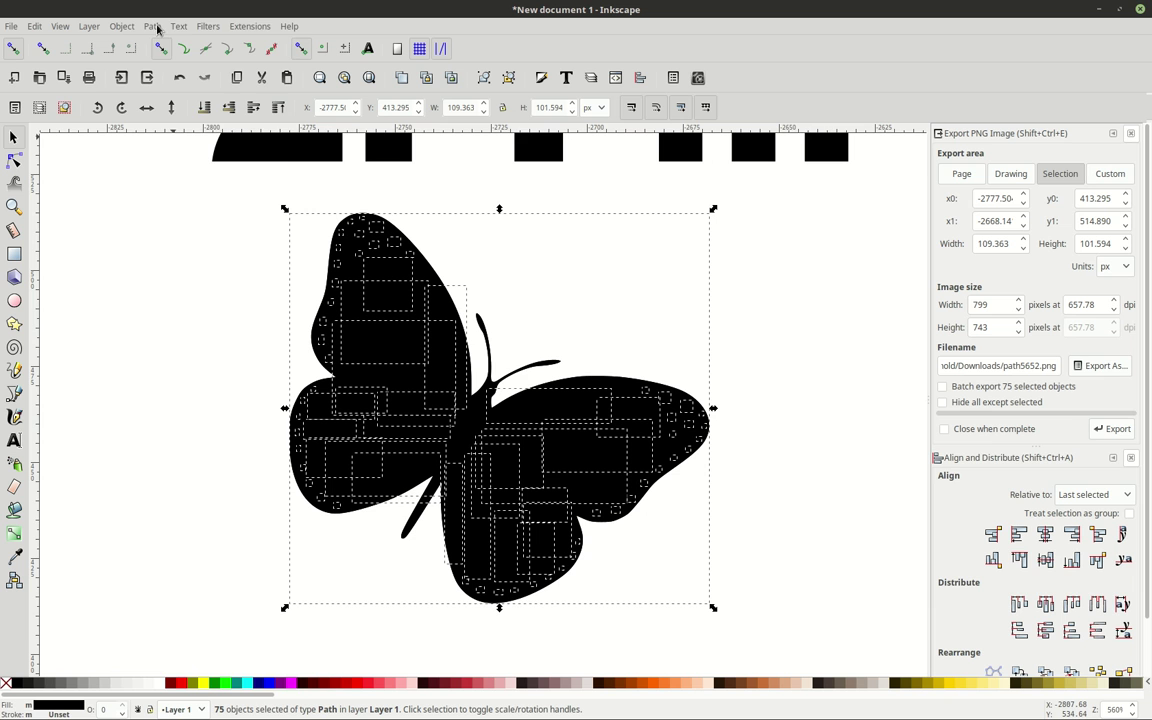
left_click(152, 26)
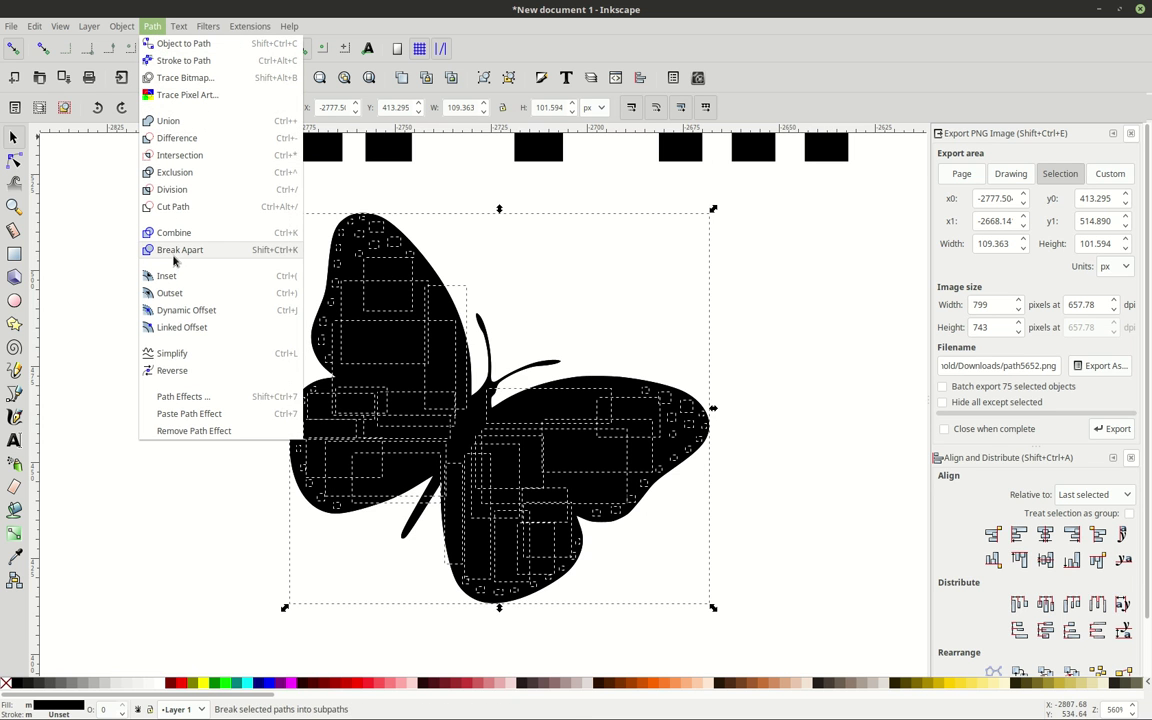
left_click(160, 120)
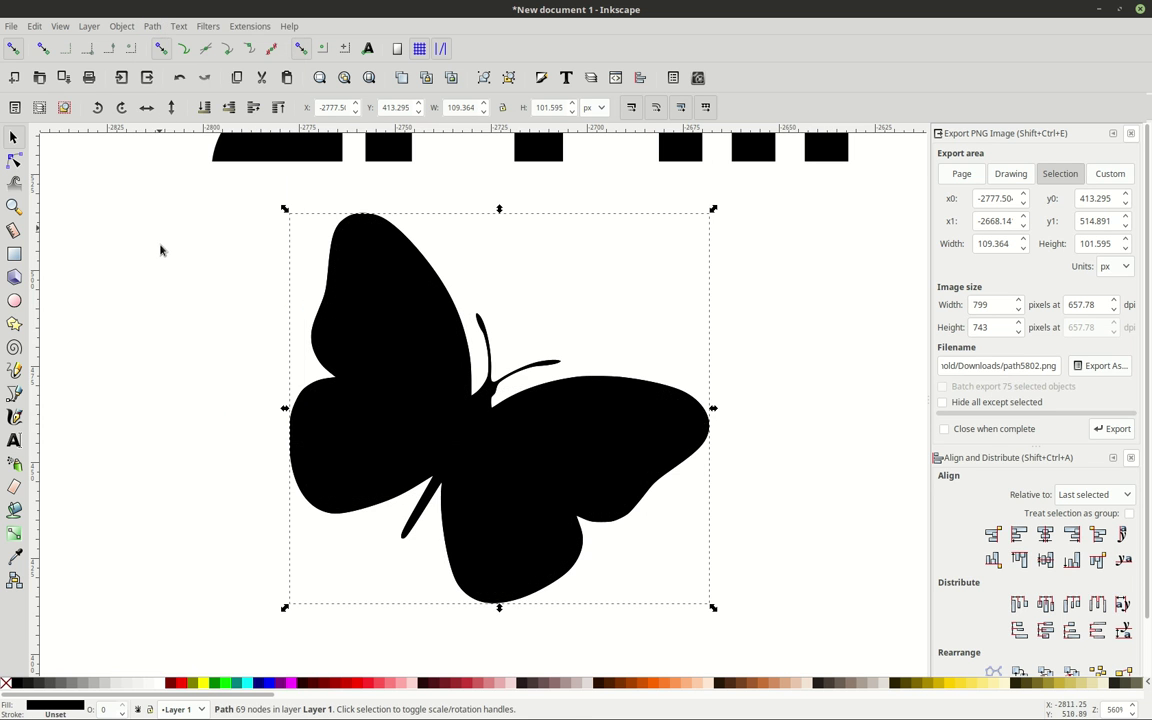
Fill the butterfly silhouette orange and move it out beside the black outline
scroll(247, 244, "up", 2)
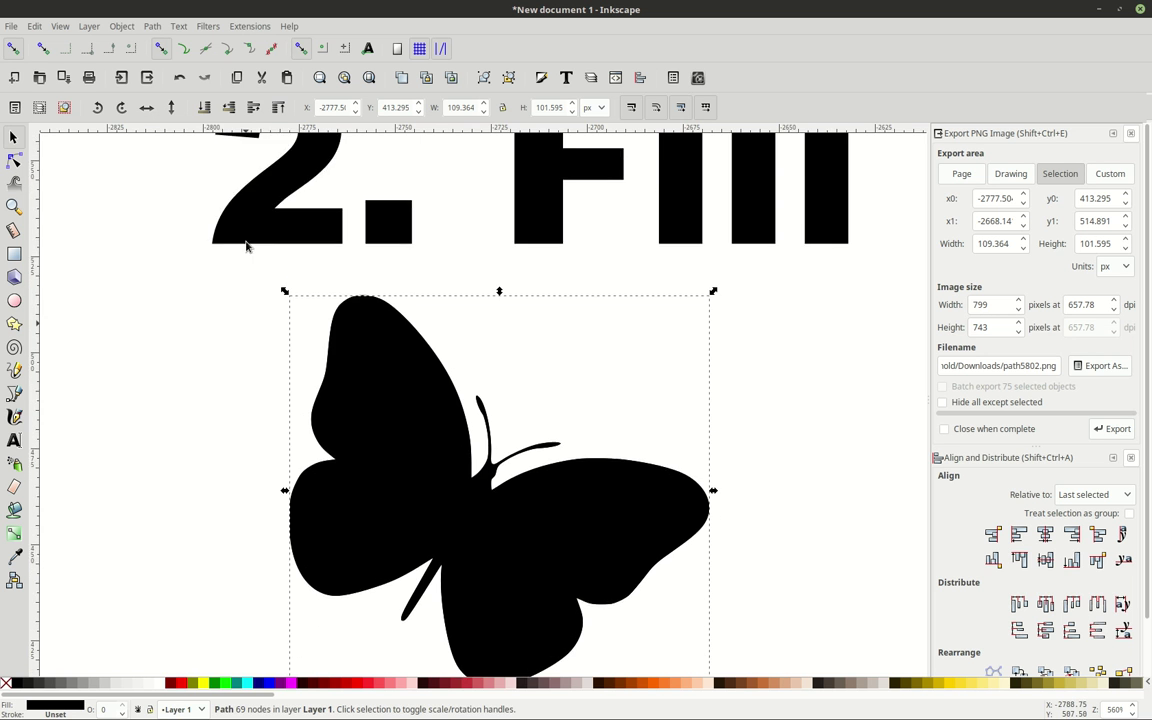
scroll(247, 244, "down", 2)
scroll(246, 251, "right", 6)
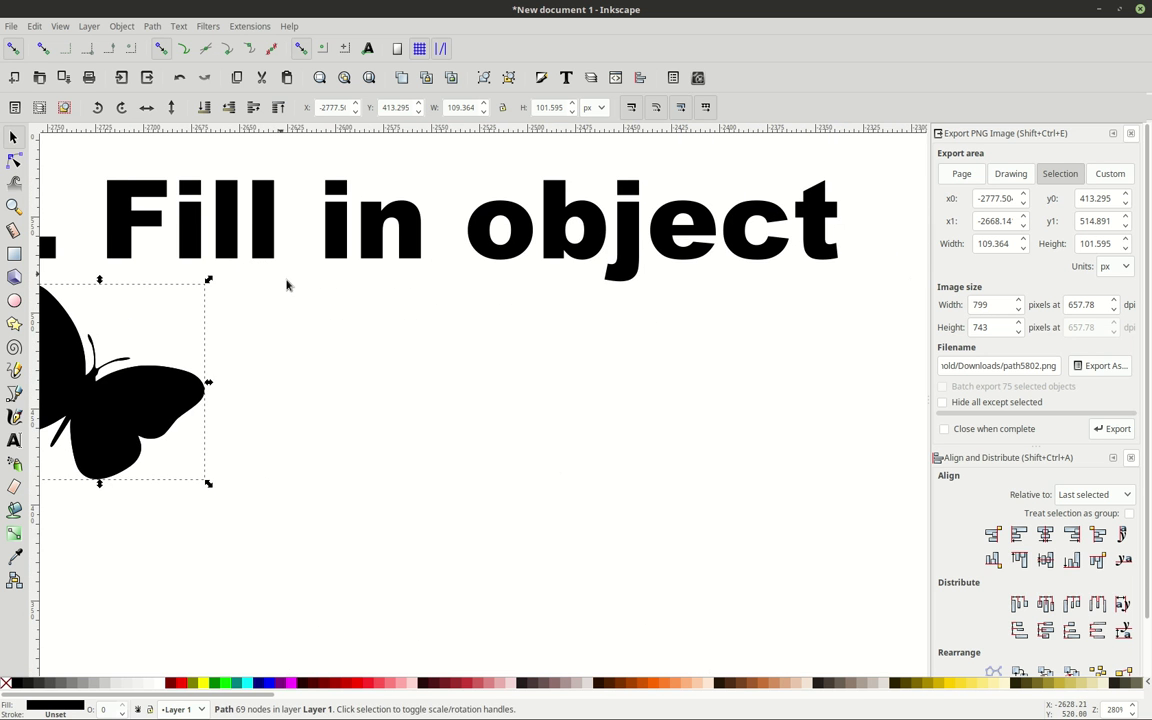
scroll(300, 400, "left", 3)
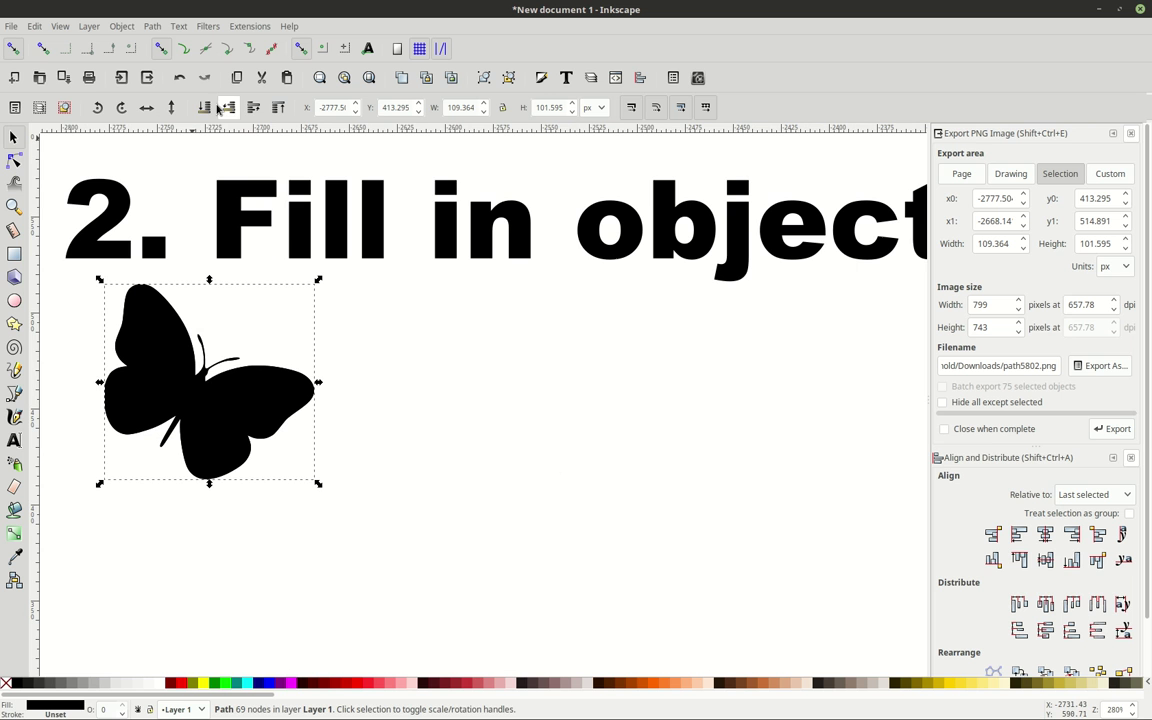
left_click(643, 686)
scroll(335, 481, "left", 3)
left_click(68, 267)
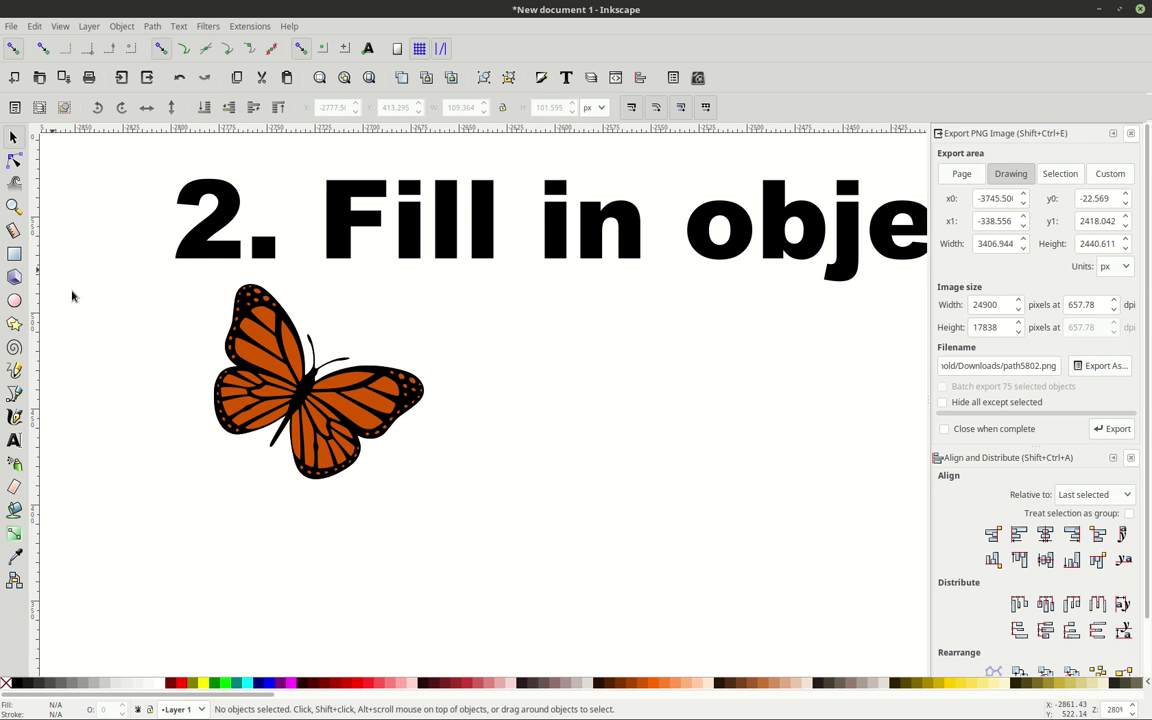
scroll(278, 382, "up", 2)
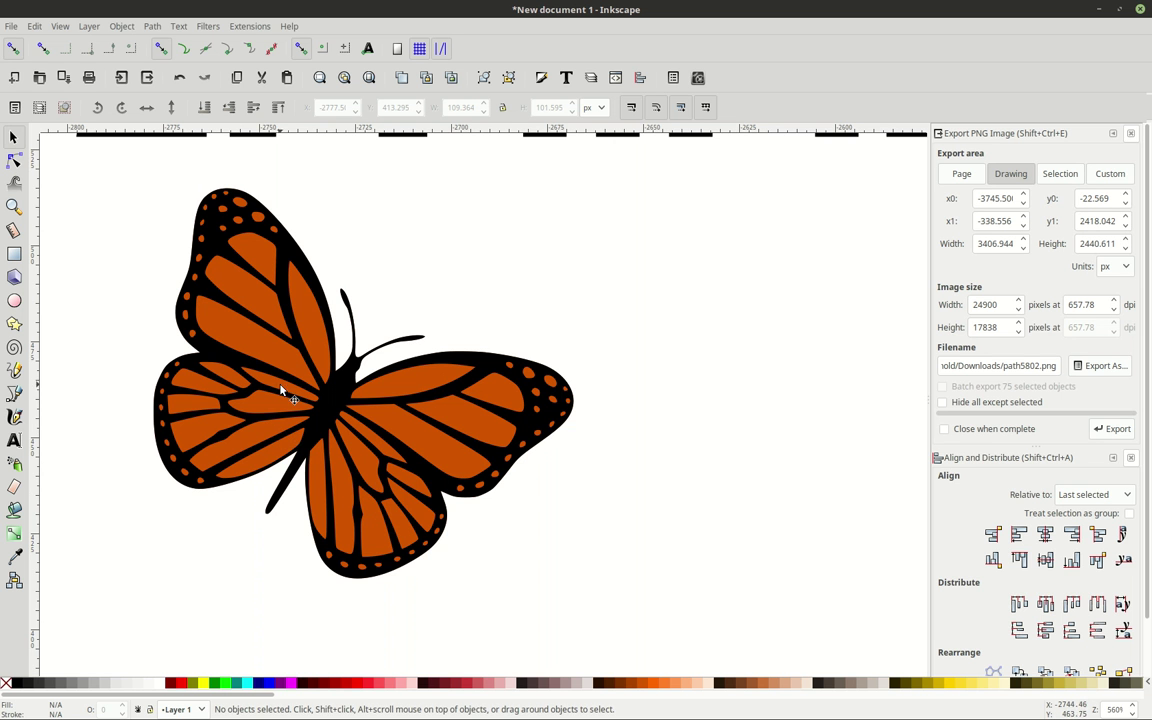
scroll(283, 365, "up", 3)
scroll(283, 363, "down", 3)
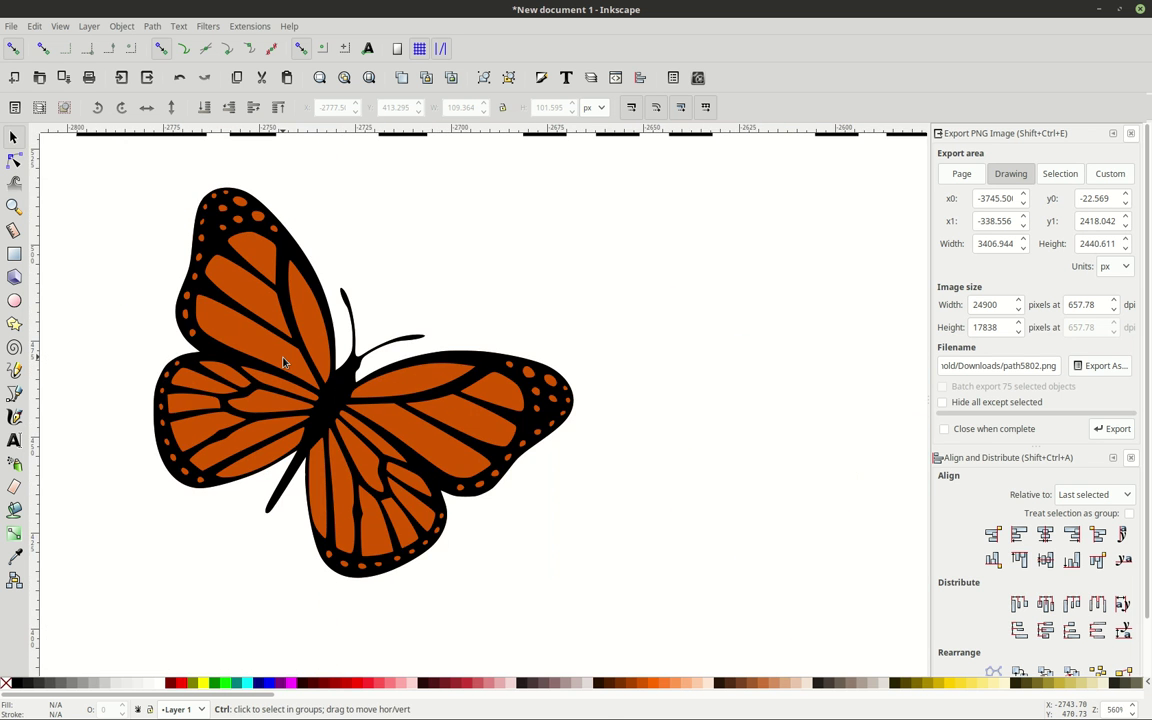
left_click_drag(246, 302, 689, 270)
left_click(442, 270)
Scroll down to example 3, the purple circle with a heart cut-out
scroll(442, 270, "down", 3)
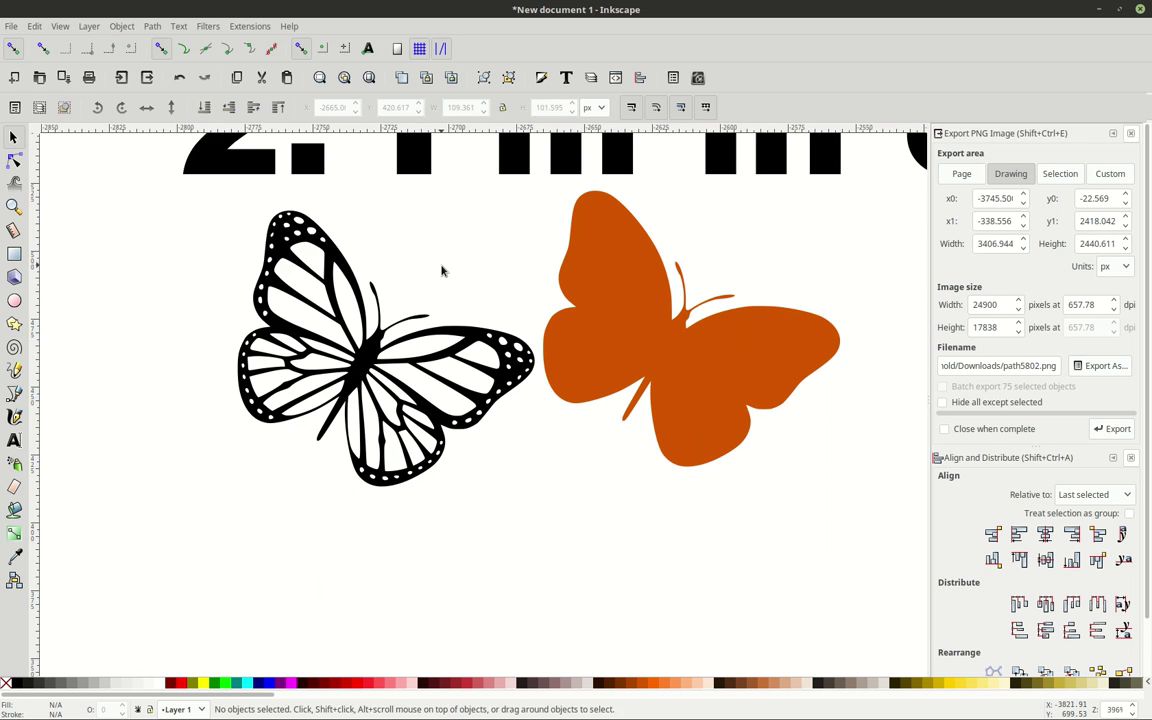
scroll(437, 272, "down", 3)
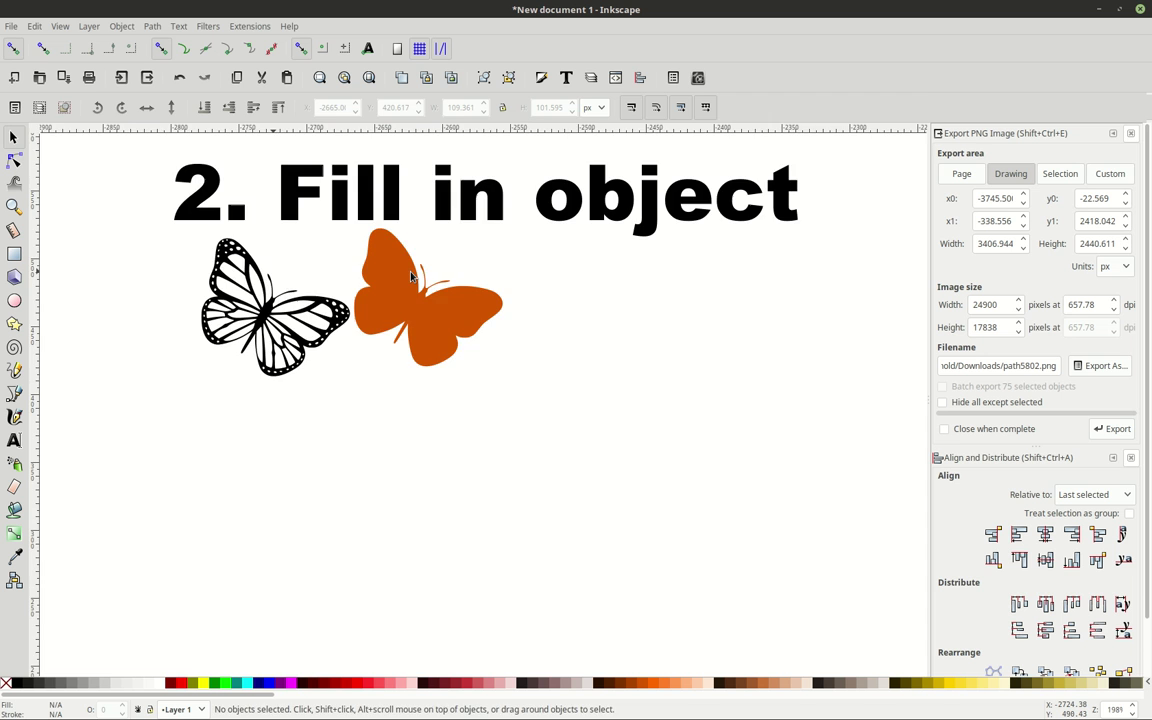
scroll(411, 275, "right", 10)
Select the purple circle with the heart-shaped hole and bring up the Path menu
scroll(410, 277, "down", 4)
scroll(411, 272, "right", 6)
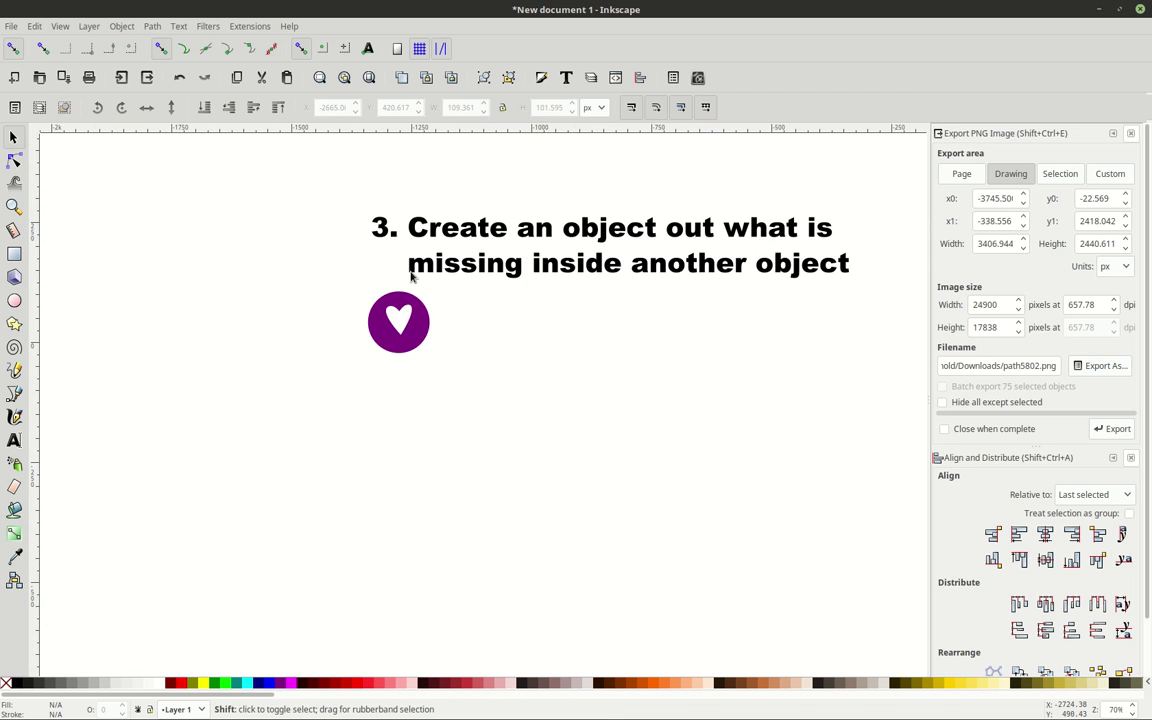
scroll(494, 295, "up", 1)
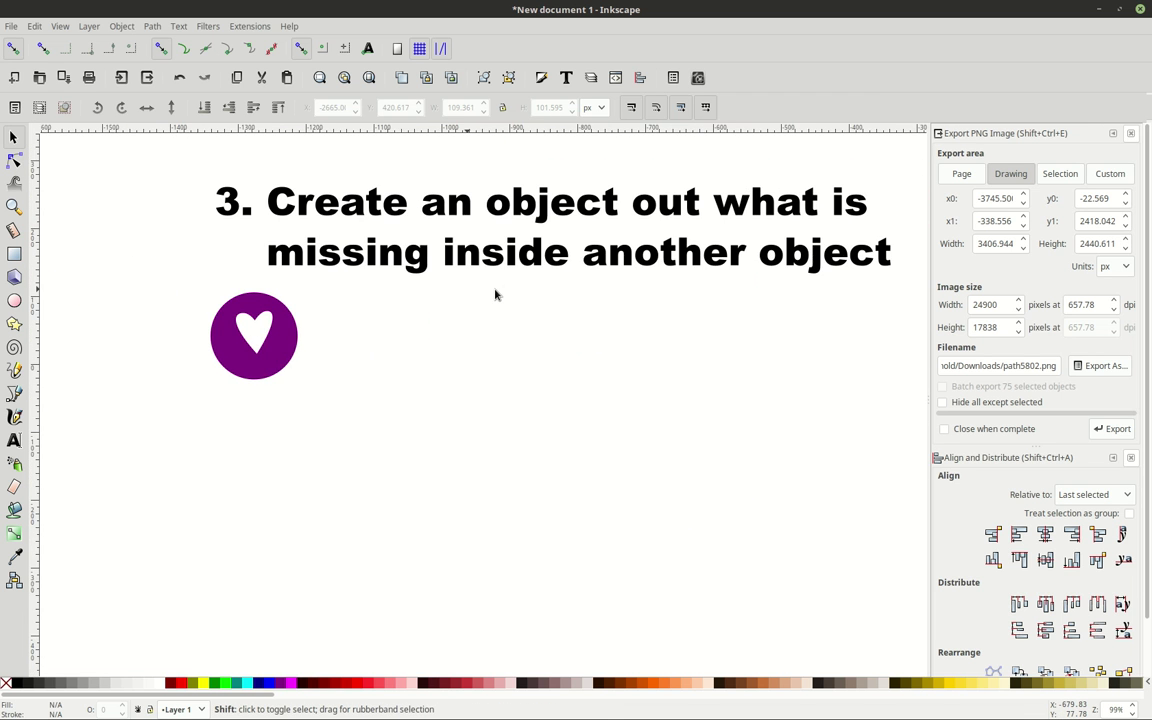
scroll(494, 295, "right", 2)
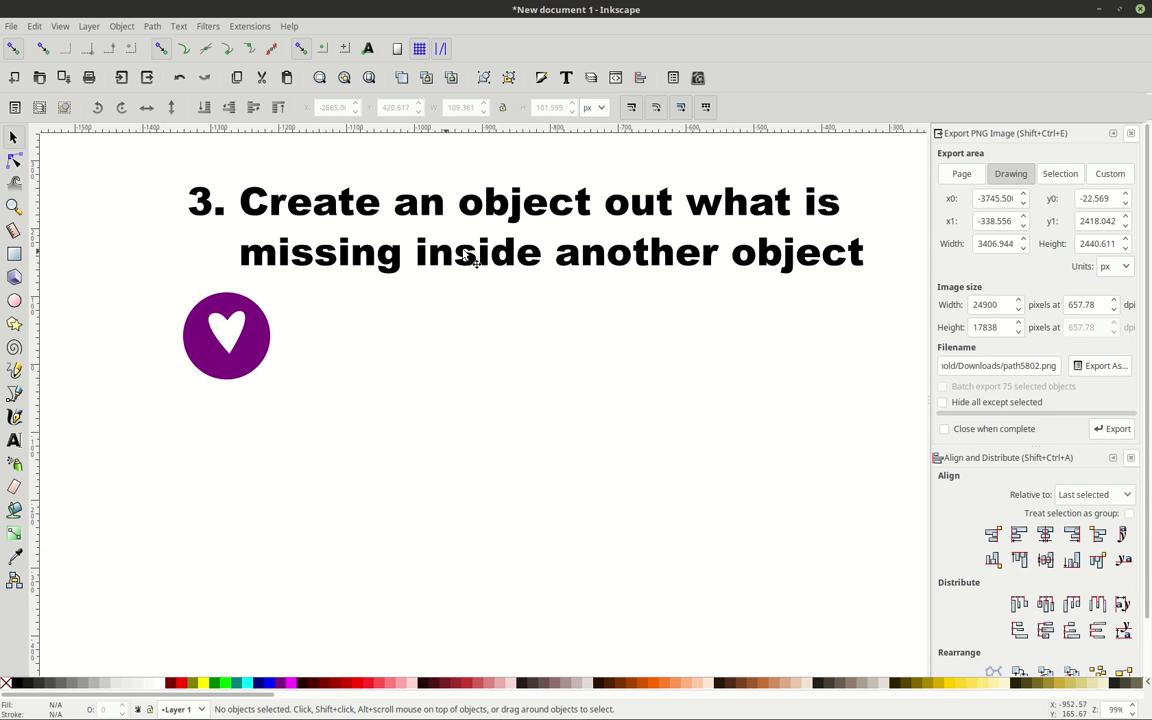
left_click_drag(246, 347, 298, 368)
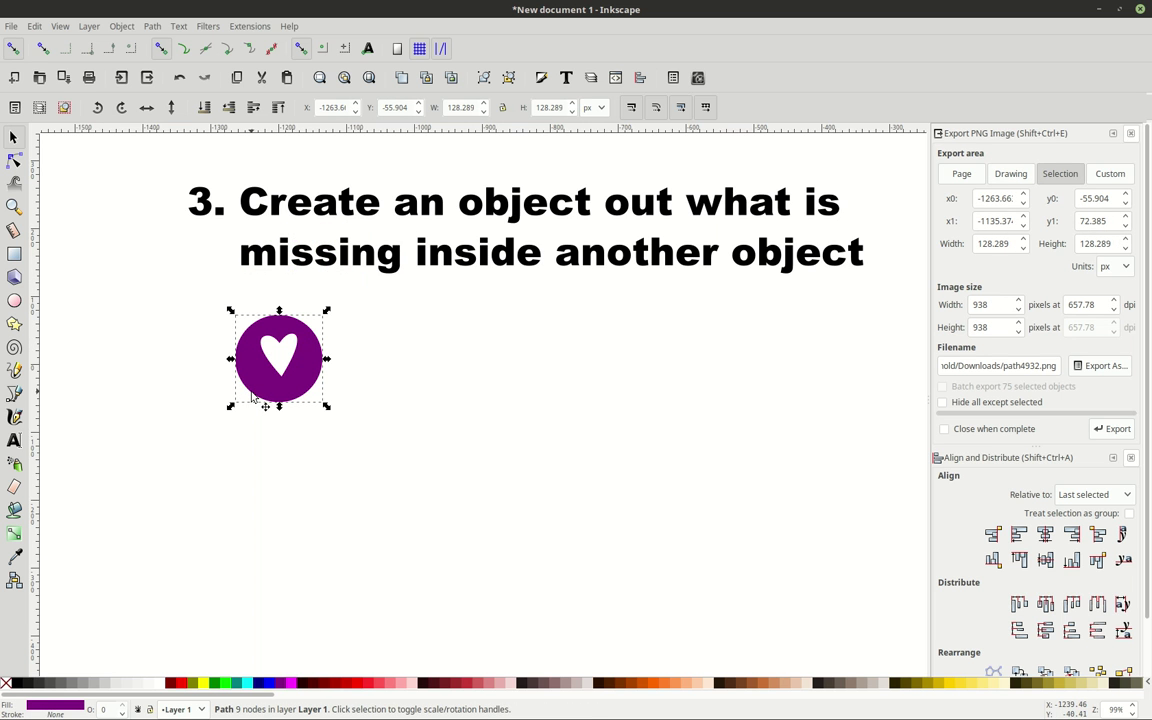
scroll(265, 377, "up", 2)
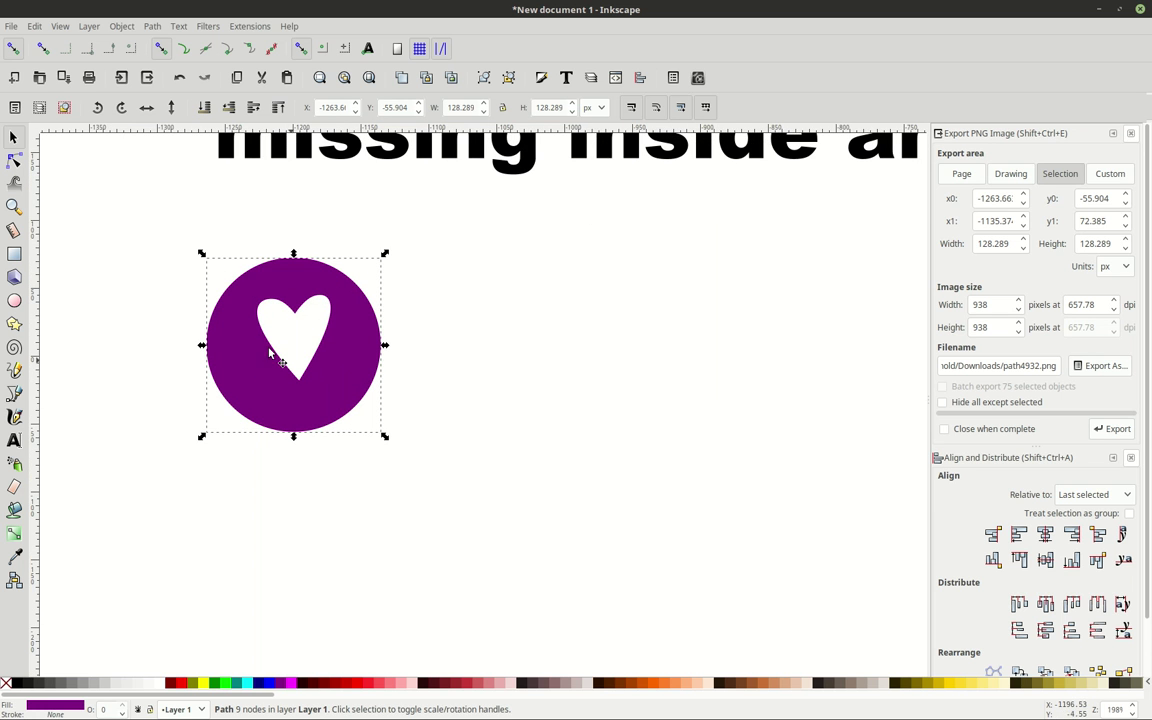
left_click(155, 27)
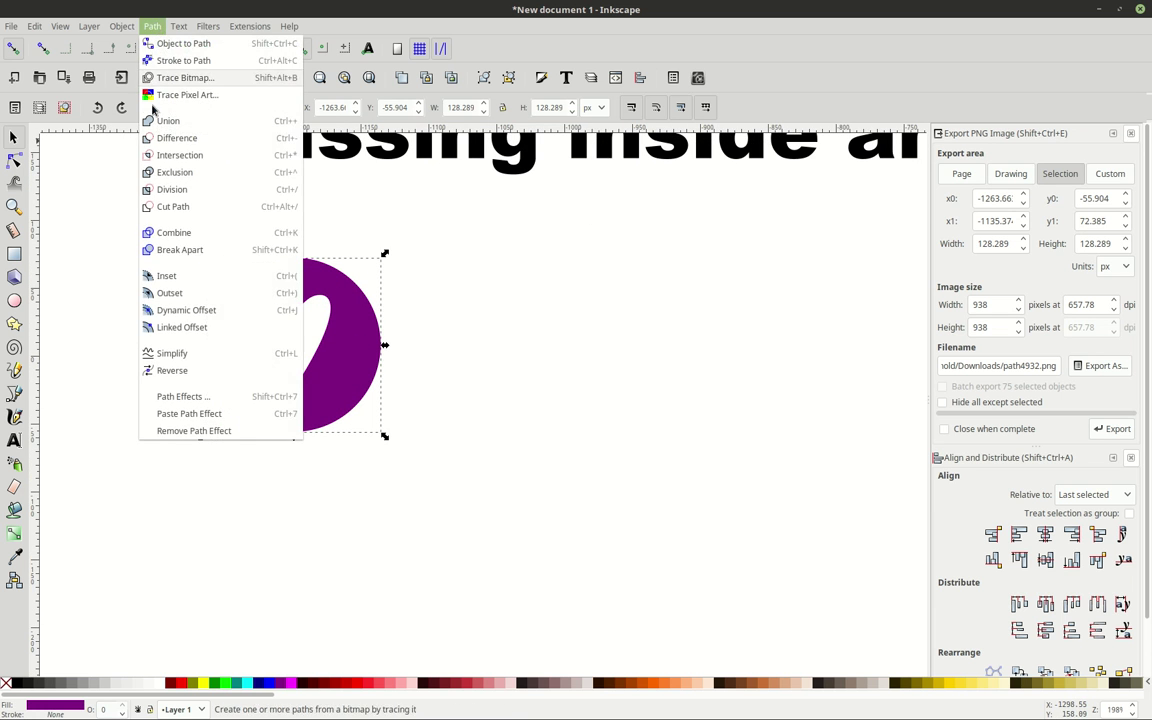
Break the circle apart, then fill the freed heart shape pinkish grey
left_click(188, 249)
left_click(325, 467)
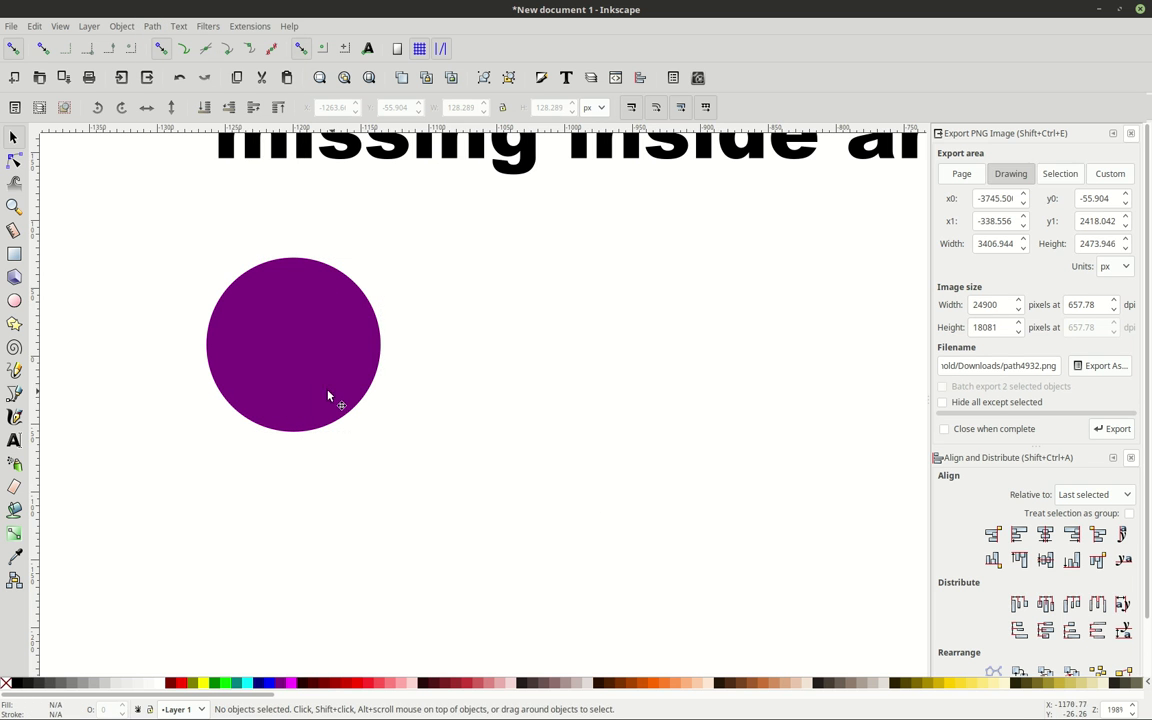
left_click(311, 368)
left_click(571, 683)
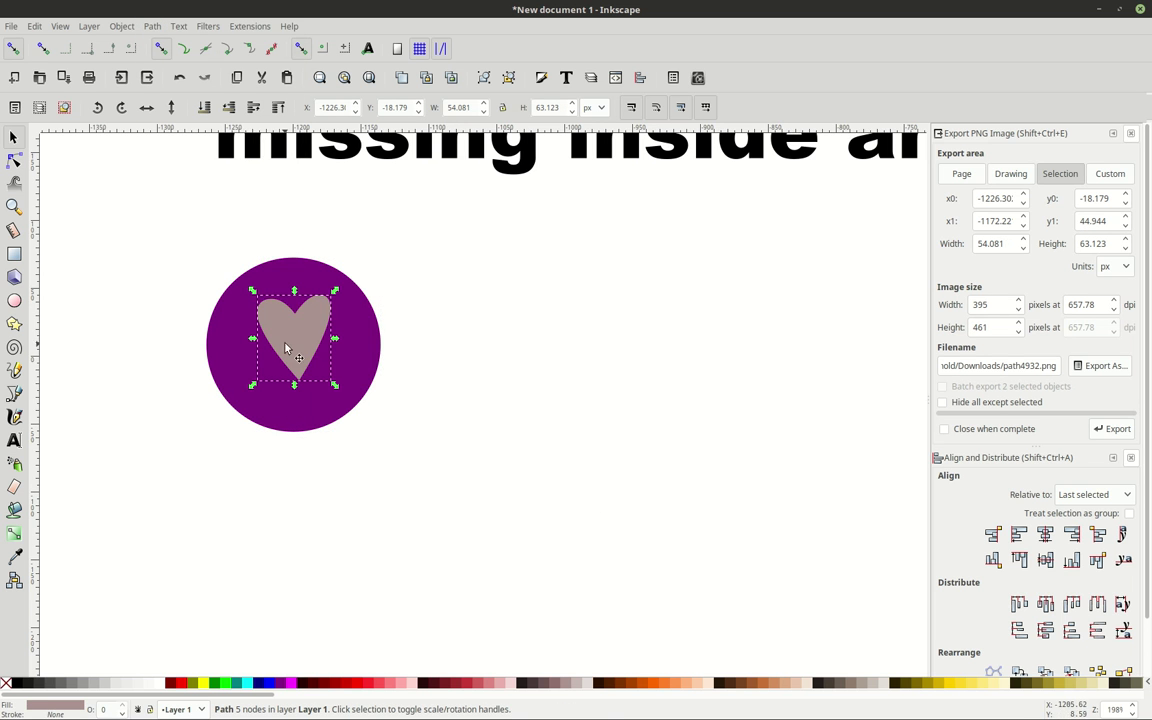
Move the grey heart out beside the circle, then back into its upper right
left_click_drag(292, 340, 438, 330)
left_click(500, 491)
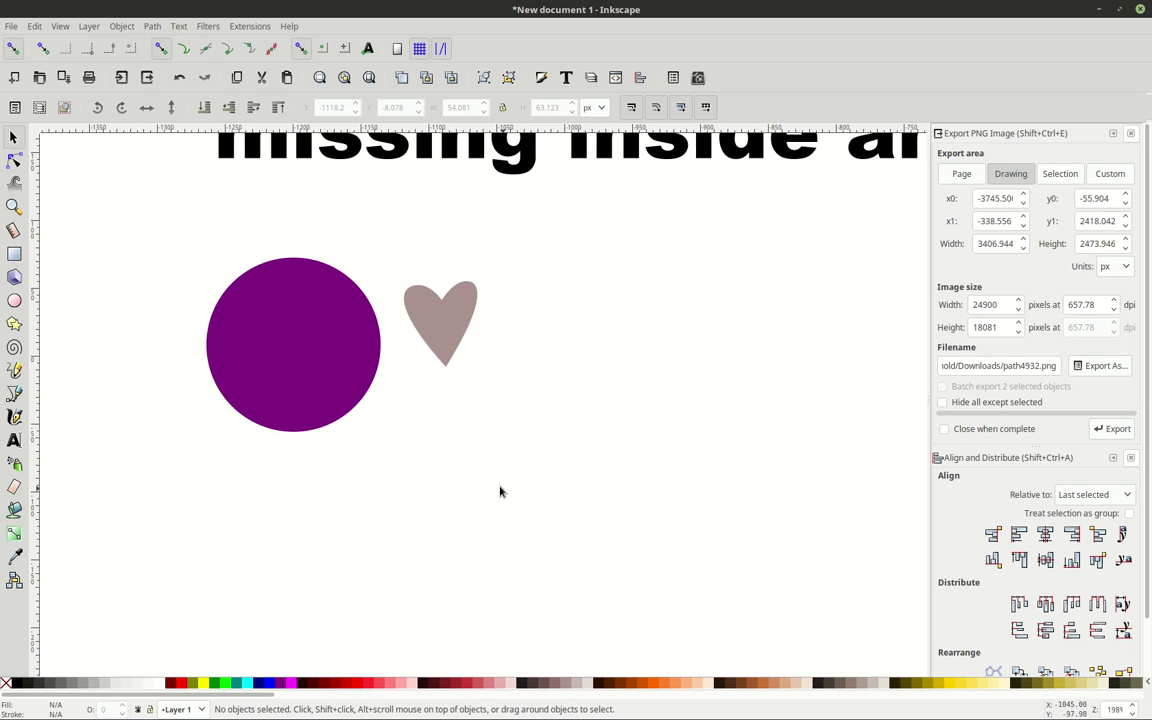
left_click(448, 320)
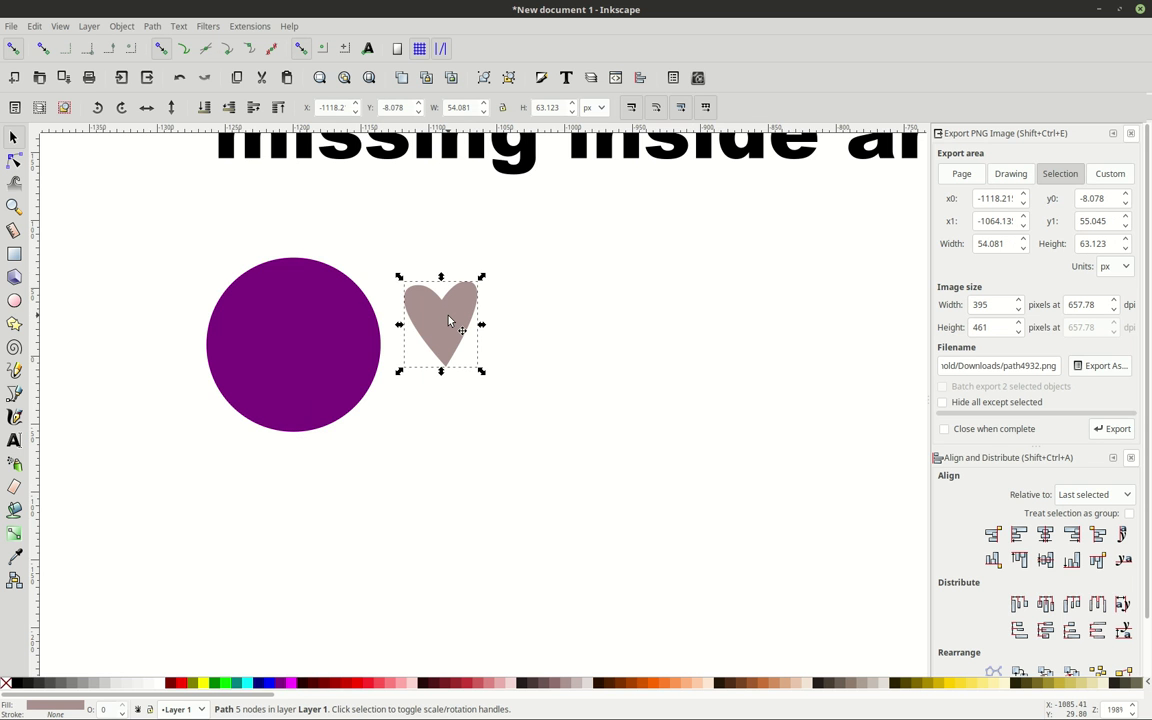
left_click_drag(449, 317, 335, 321)
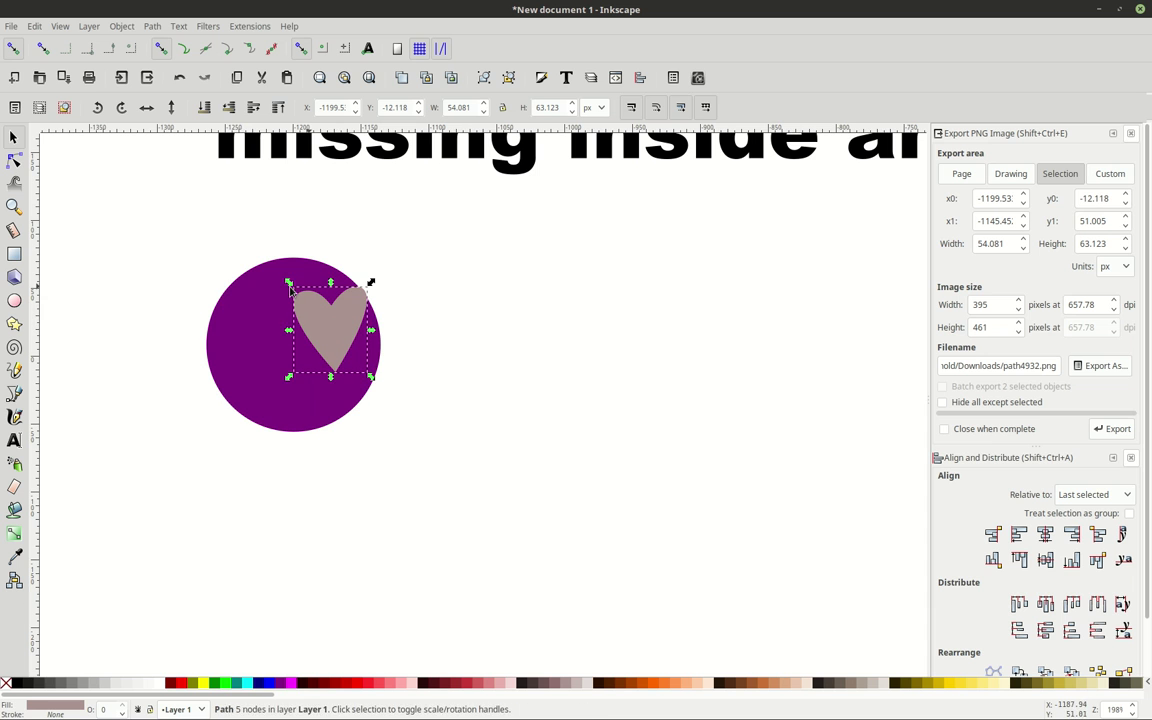
Subtract the heart from the purple circle with Path > Difference
left_click(267, 294, "shift")
left_click(152, 26)
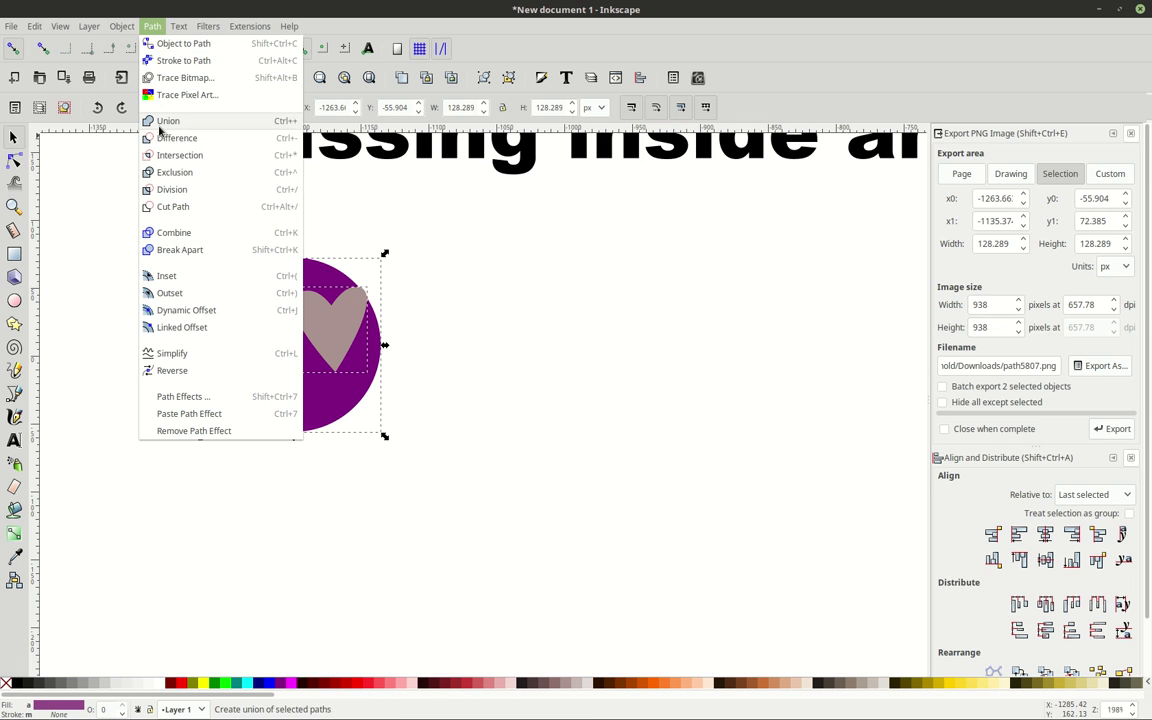
left_click(176, 138)
scroll(380, 285, "up", 3)
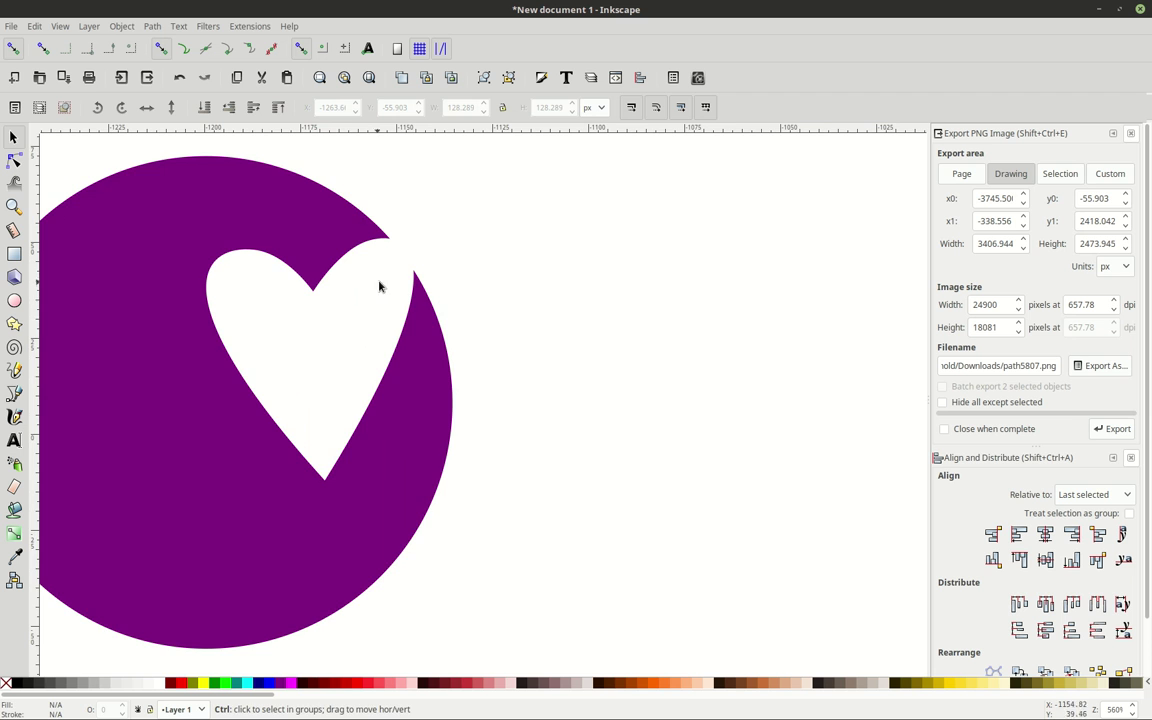
scroll(380, 257, "up", 2)
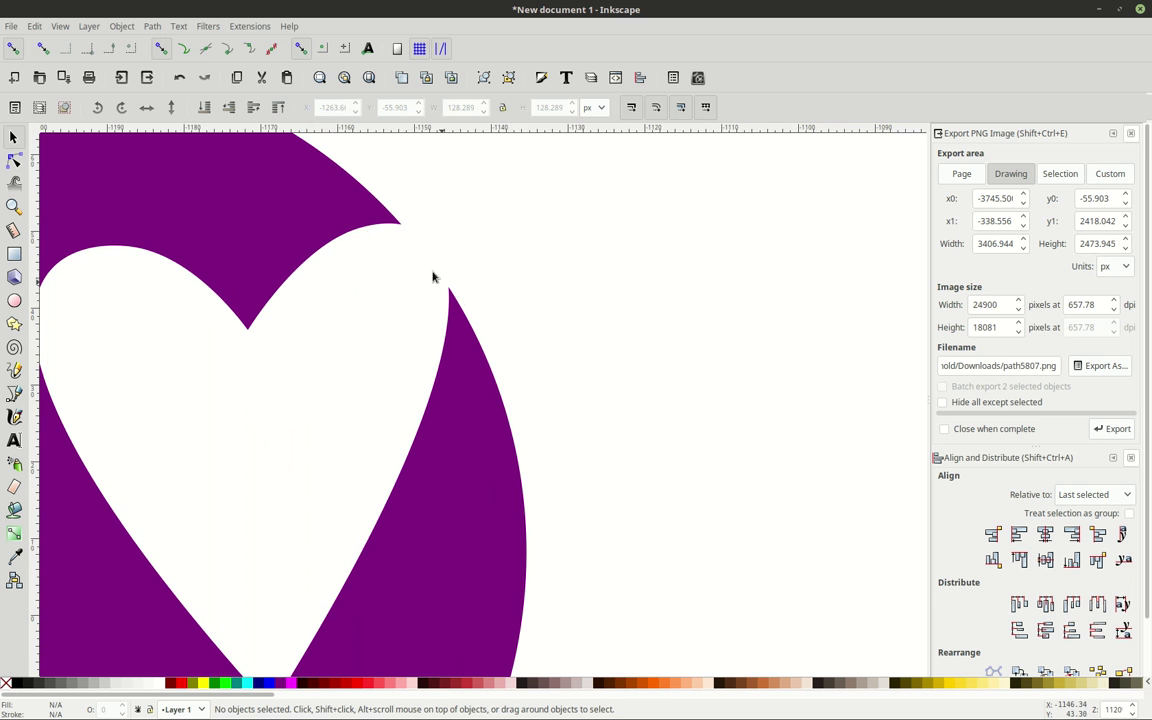
scroll(470, 305, "down", 2)
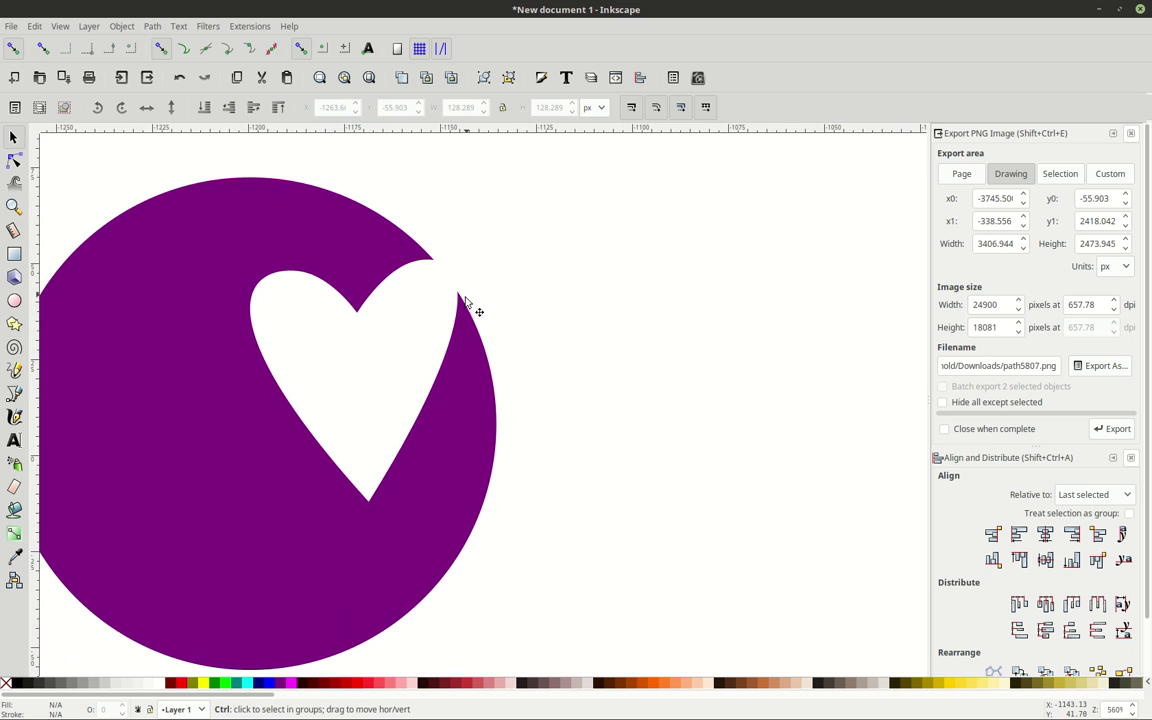
Apply Break Apart to the cut-out circle, leaving a single 11-node path
left_click(237, 229)
left_click(152, 26)
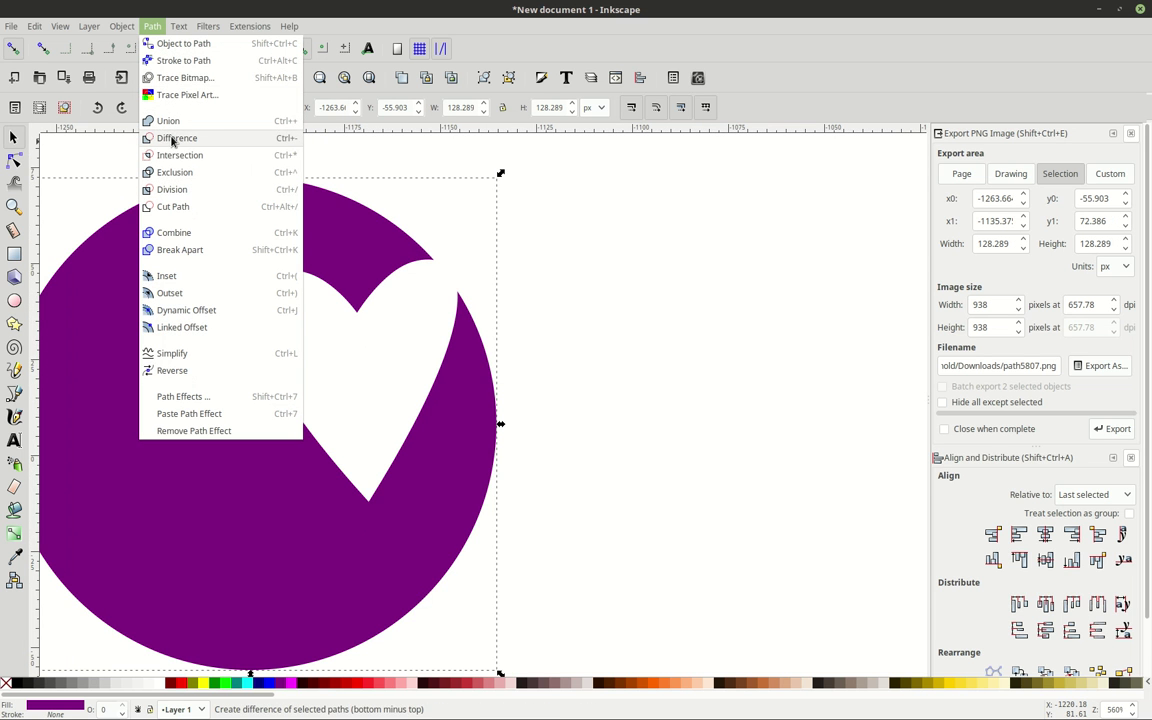
left_click(180, 249)
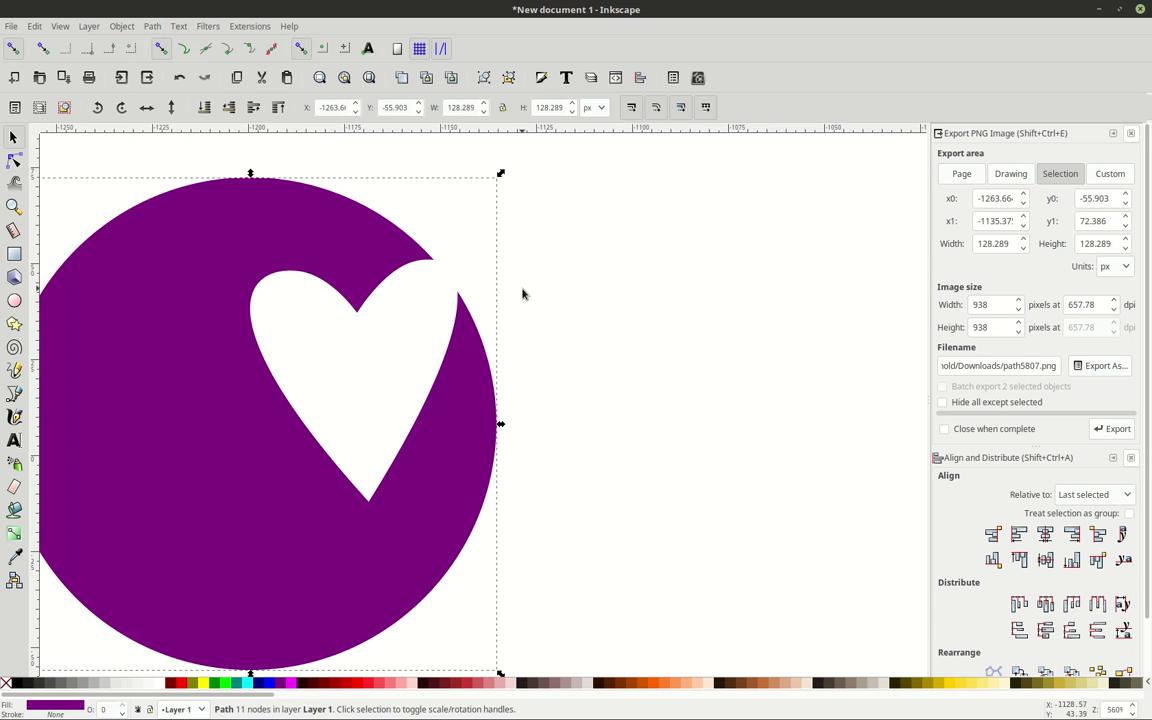
scroll(526, 298, "down", 1)
scroll(525, 314, "left", 1)
left_click(633, 335)
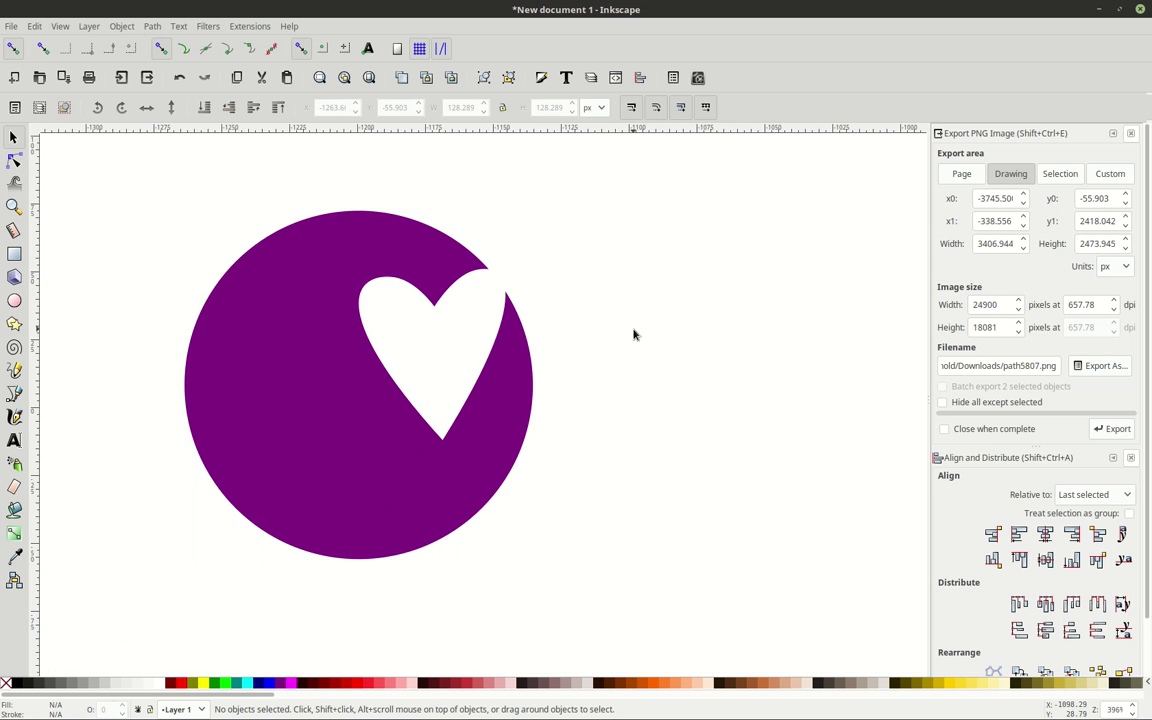
Pan and zoom back to the '3 Reasons you would use Break Apart in Inkscape' title box
scroll(445, 355, "down", 2)
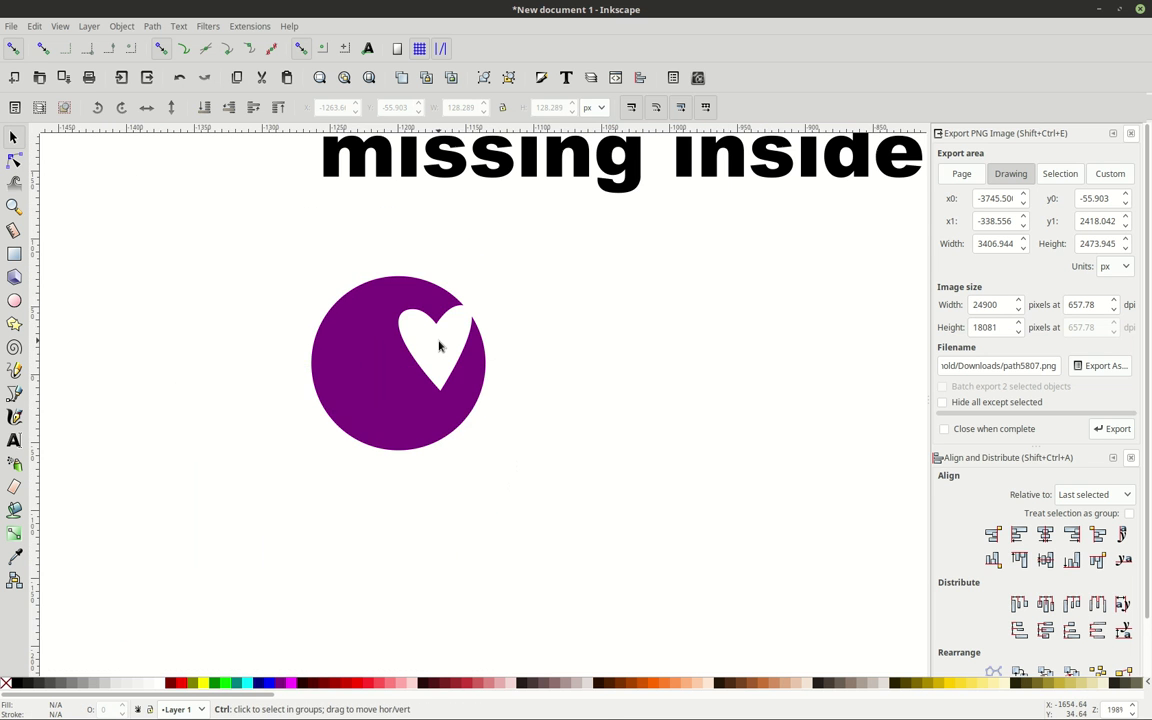
scroll(442, 347, "down", 1)
scroll(374, 298, "right", 1)
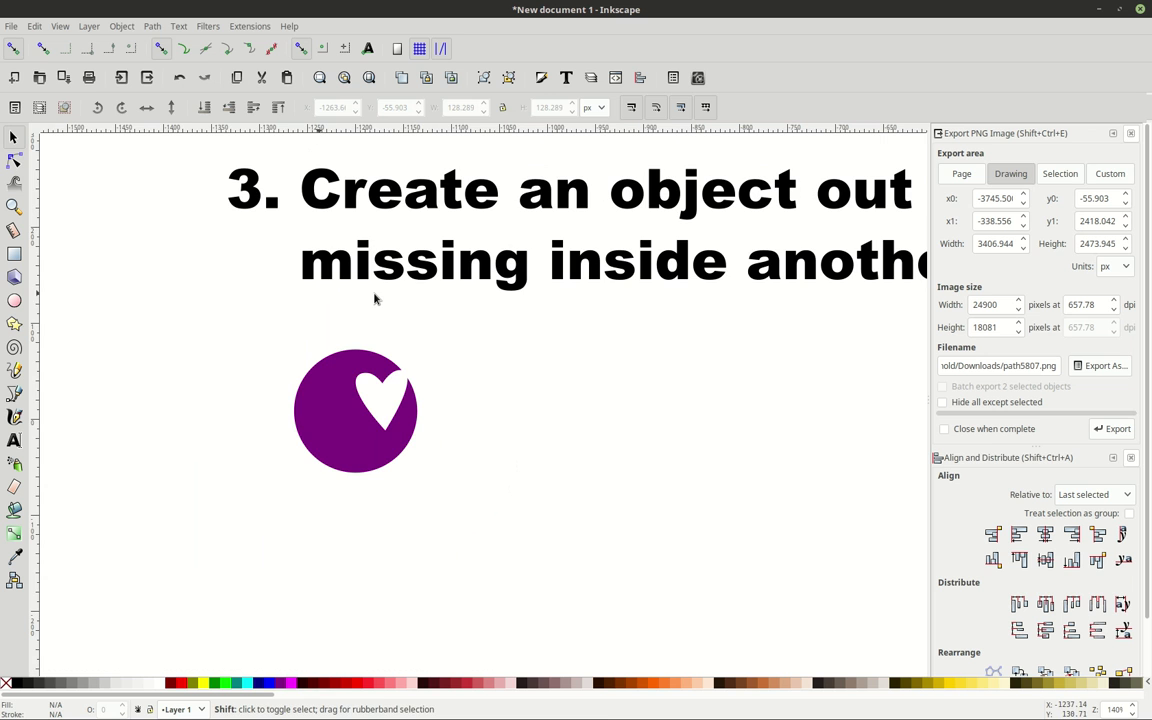
scroll(390, 410, "up", 1)
scroll(390, 410, "down", 1)
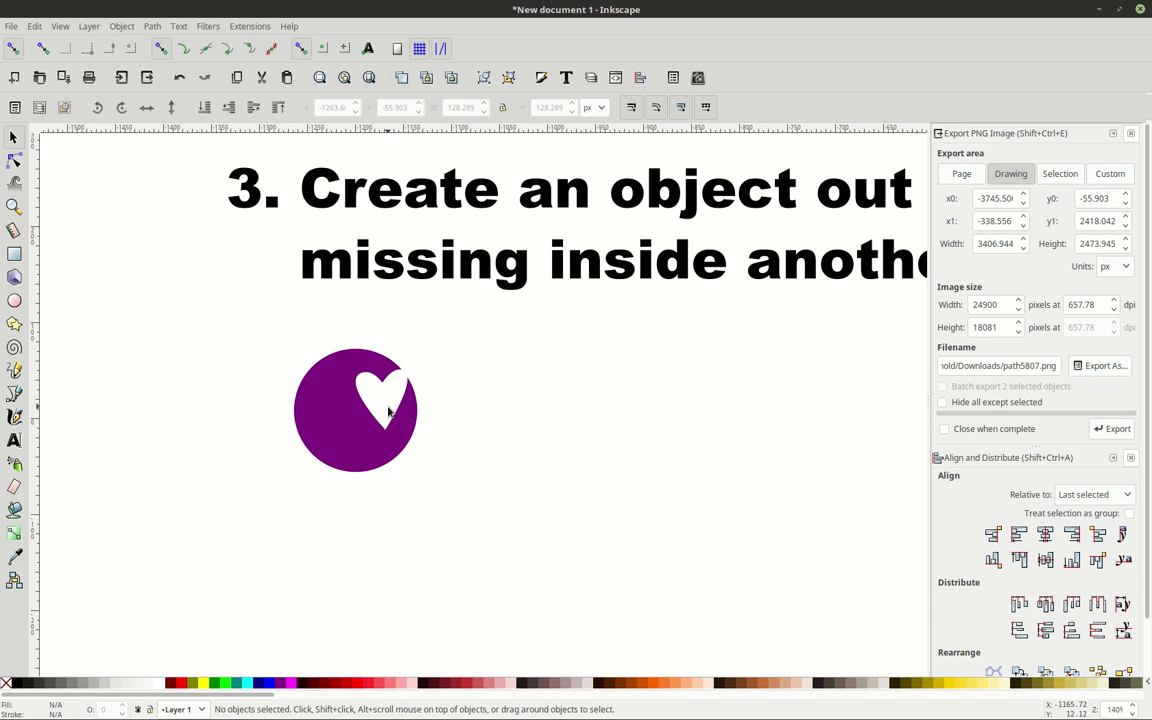
scroll(390, 410, "up", 1)
scroll(378, 398, "right", 1)
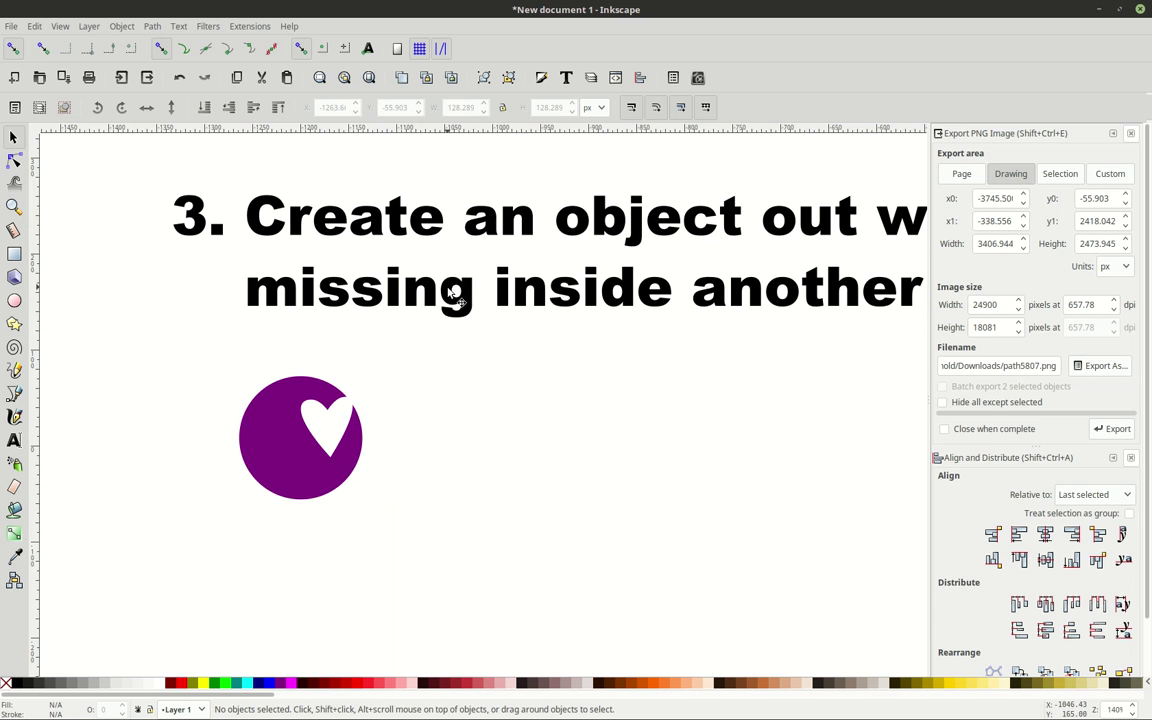
scroll(415, 273, "right", 1)
scroll(548, 334, "right", 2)
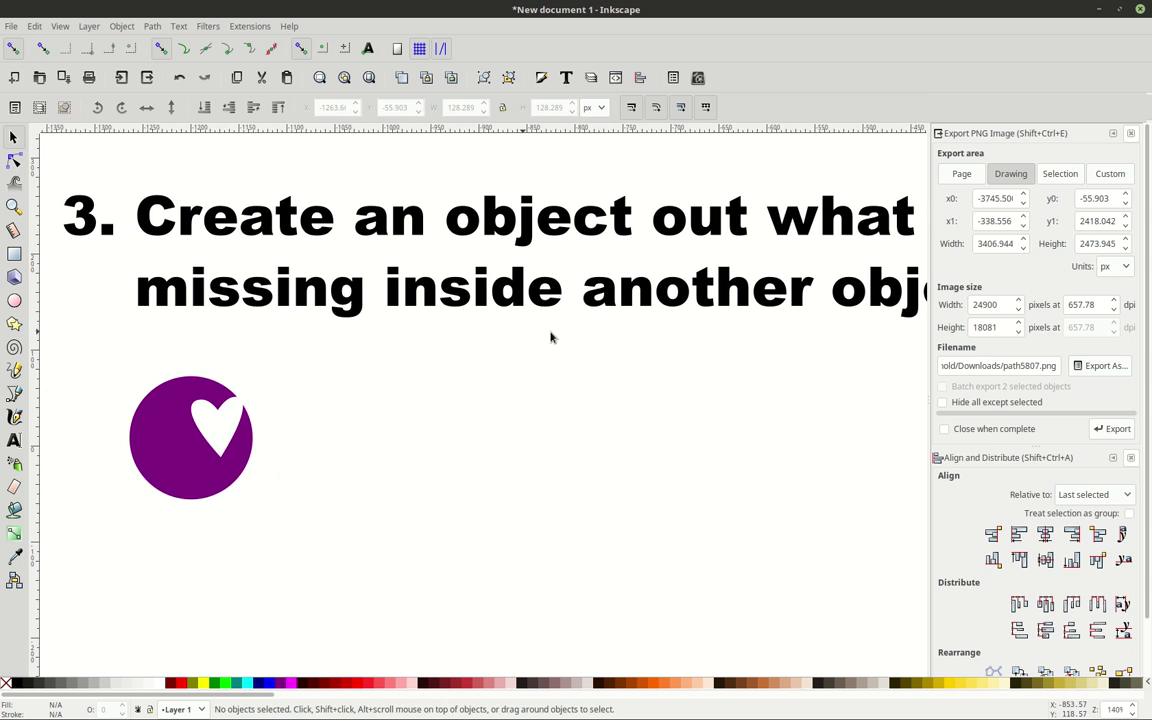
scroll(378, 393, "down", 1)
scroll(267, 399, "up", 4)
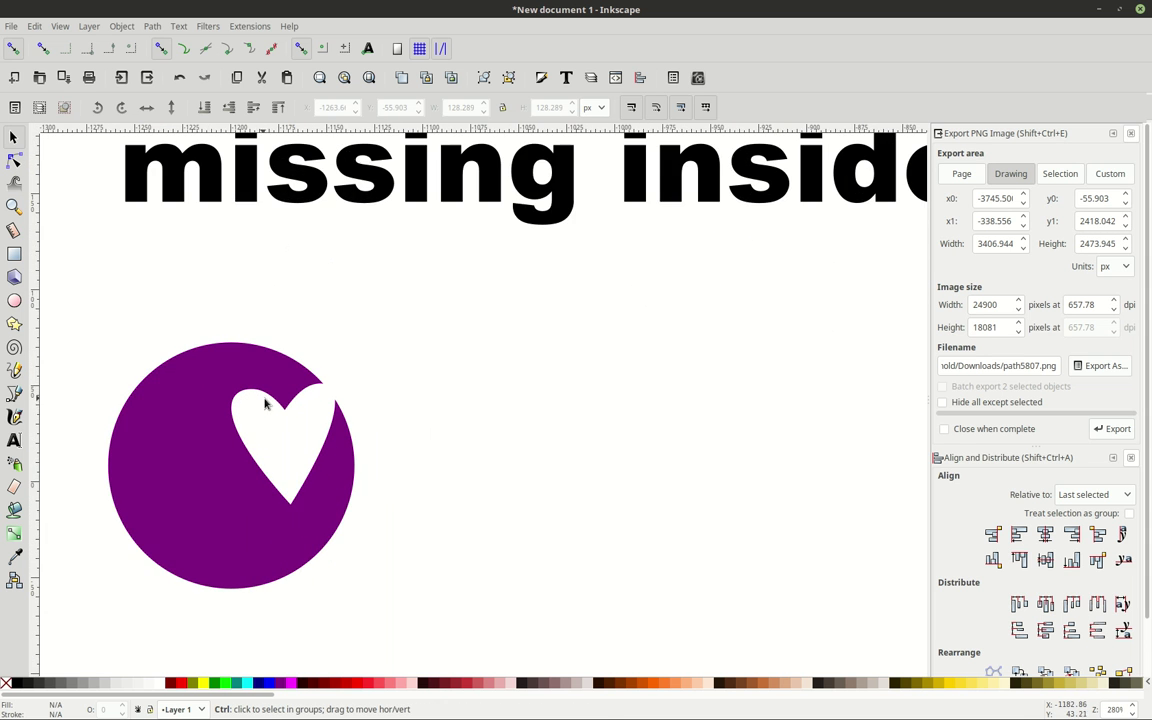
scroll(280, 410, "up", 1)
scroll(283, 400, "down", 5)
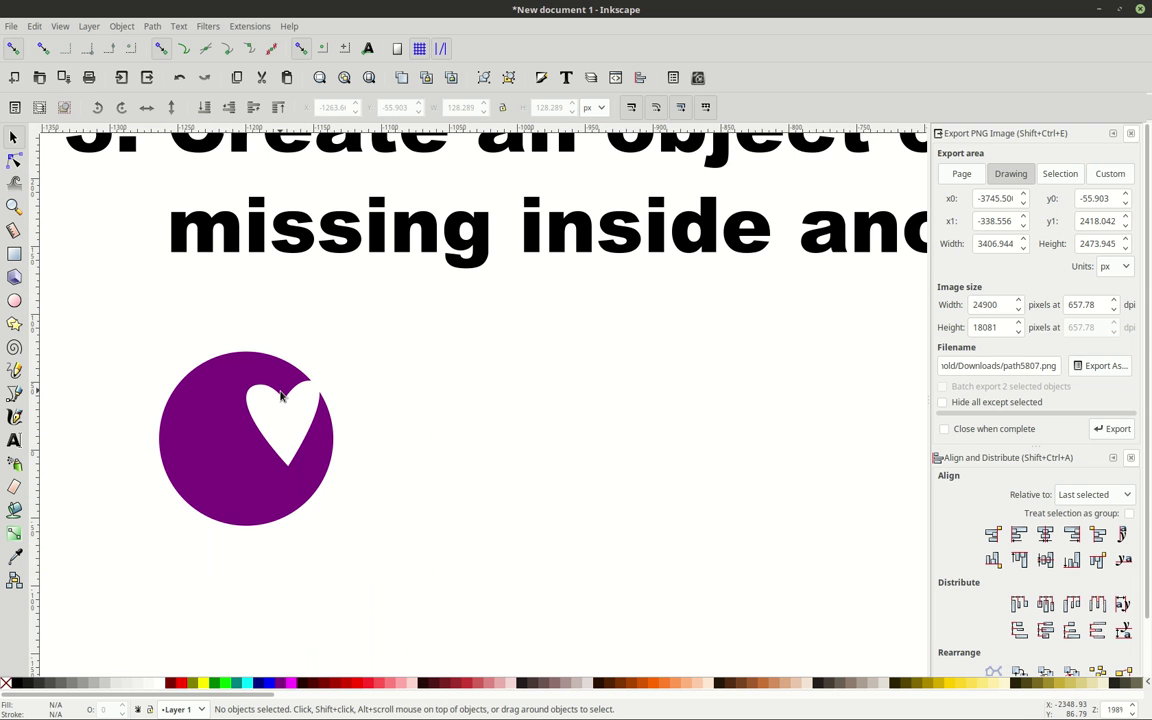
scroll(281, 397, "down", 3)
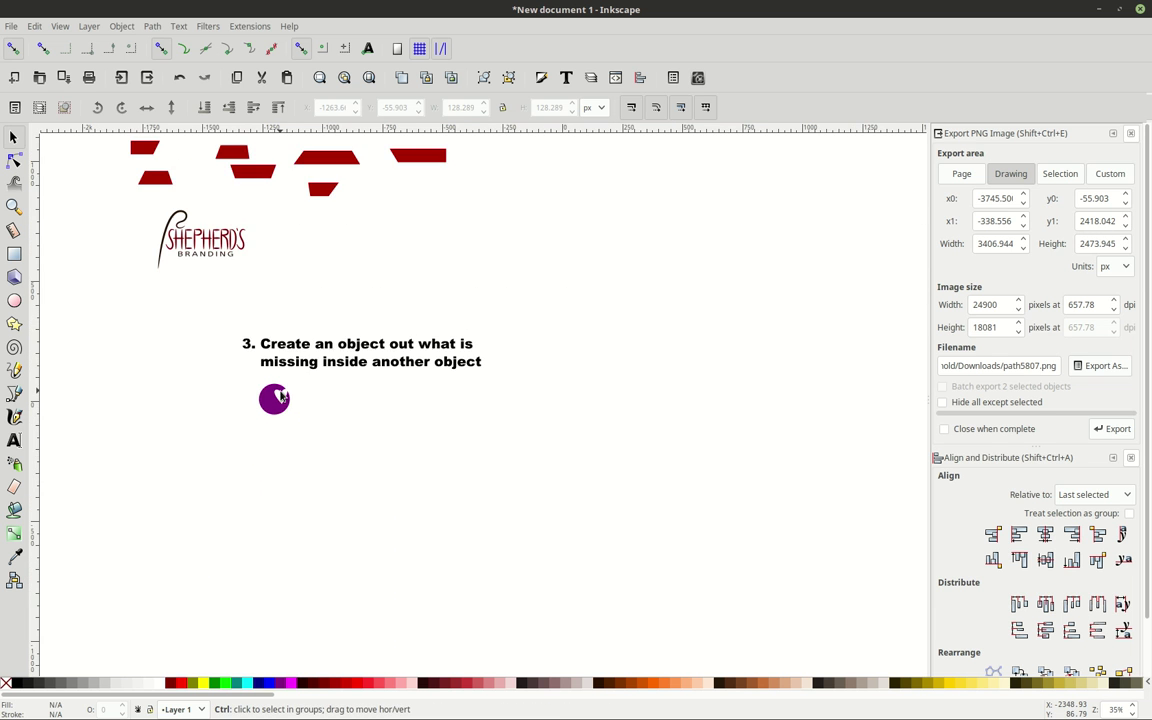
scroll(283, 397, "left", 8)
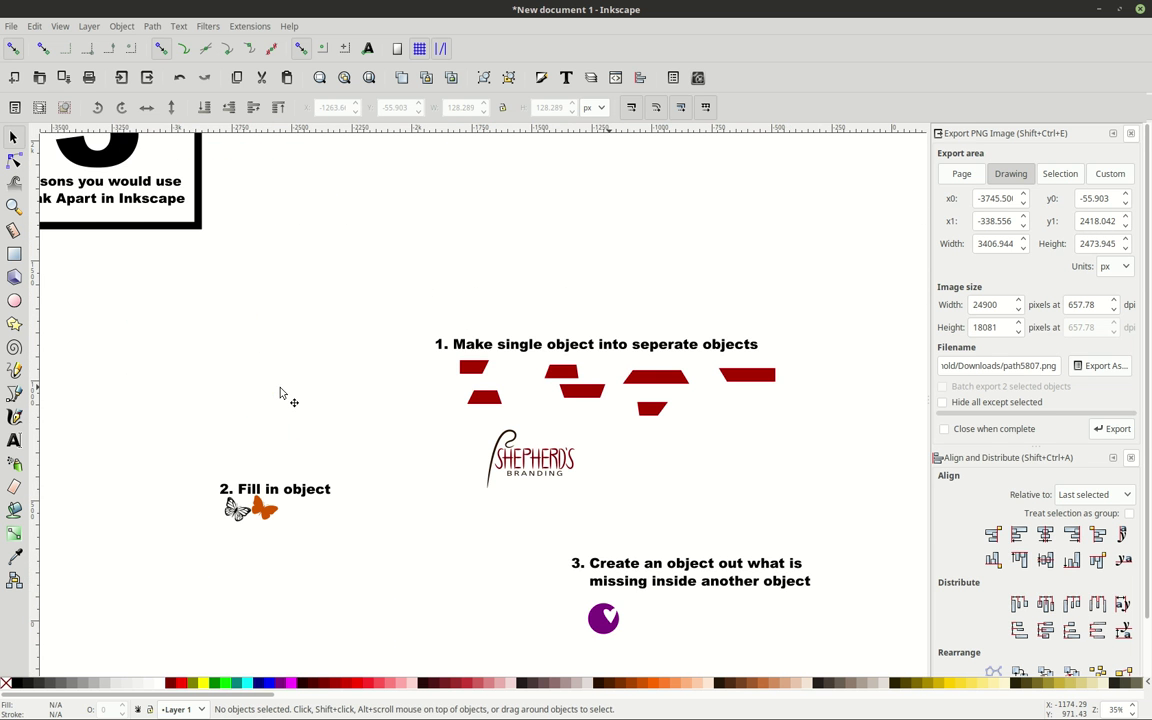
scroll(285, 406, "up", 2)
scroll(260, 400, "left", 4)
scroll(237, 400, "up", 3)
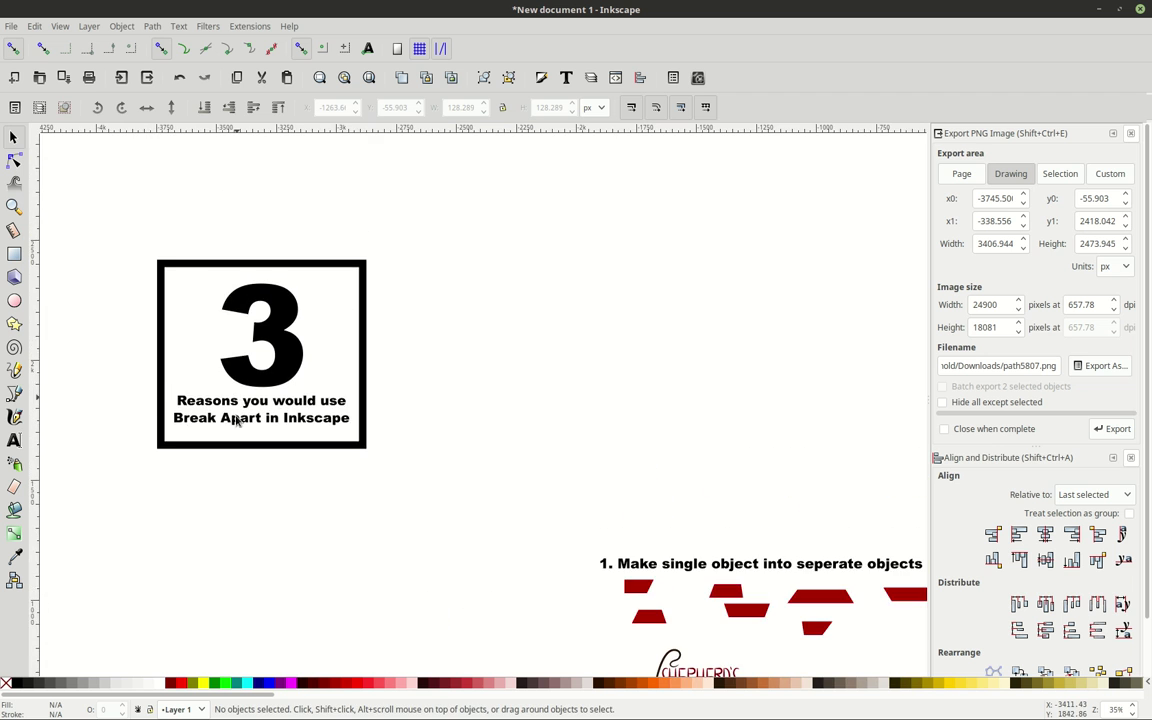
scroll(236, 420, "up", 4)
scroll(236, 425, "down", 4)
scroll(236, 425, "up", 1)
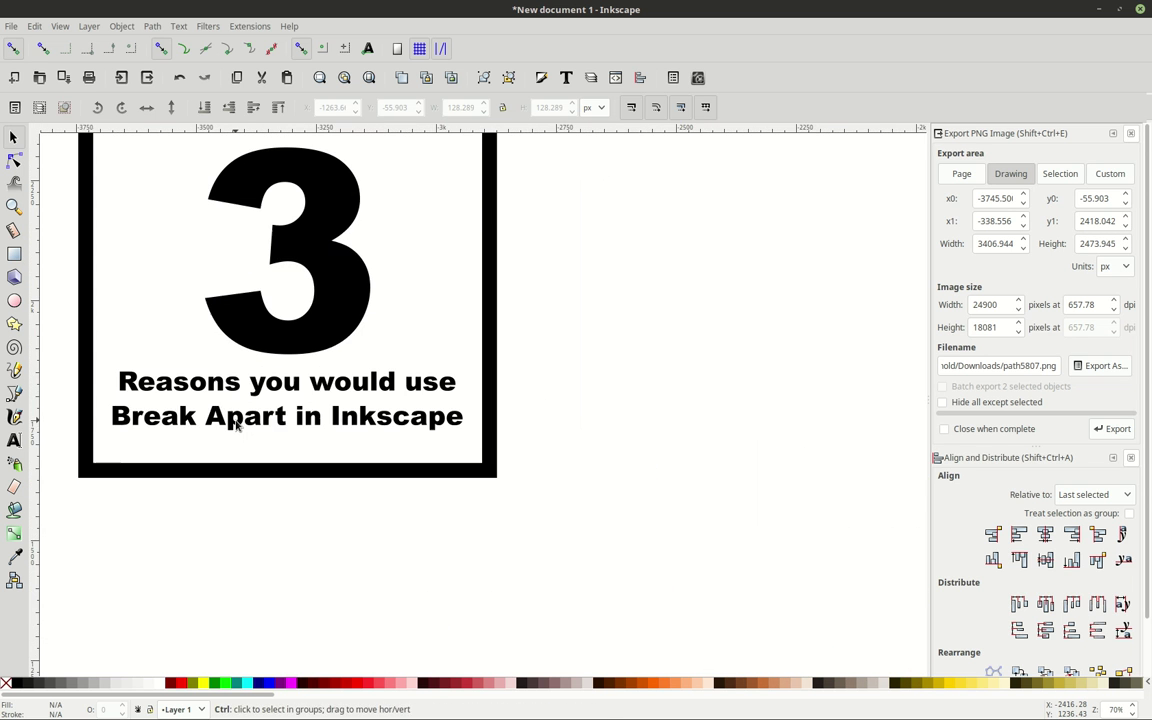
scroll(236, 425, "left", 2)
scroll(236, 425, "left", 2)
scroll(236, 425, "up", 4)
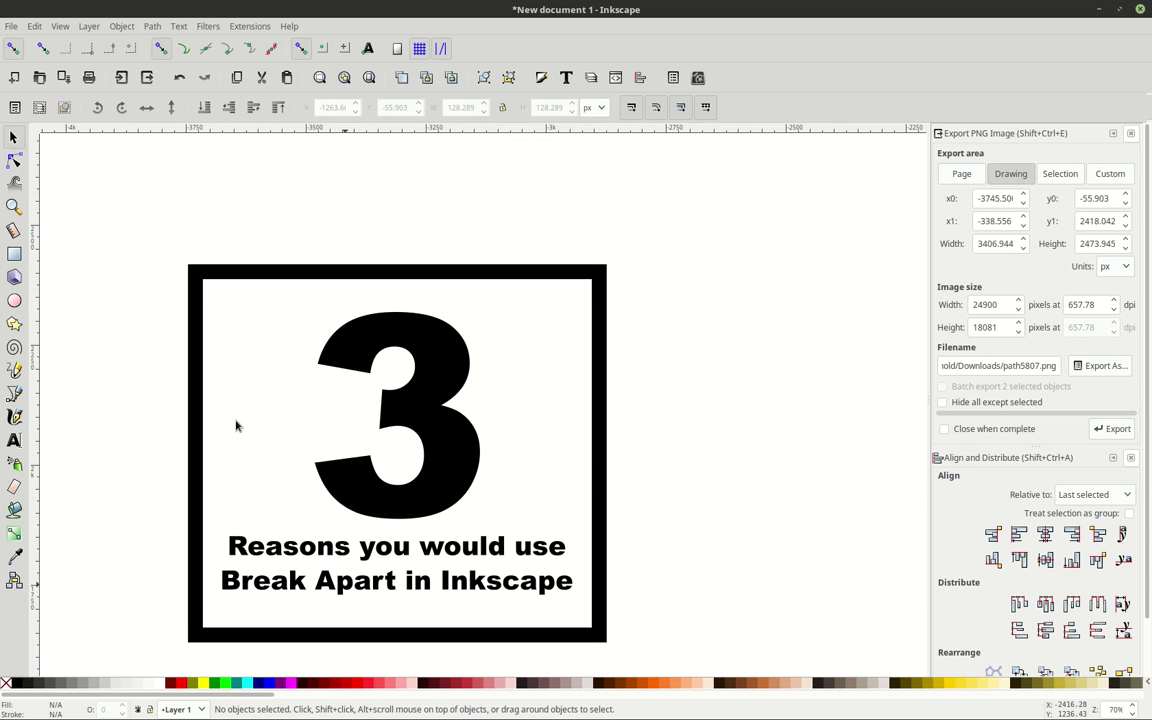
scroll(236, 426, "down", 1)
scroll(236, 426, "up", 1)
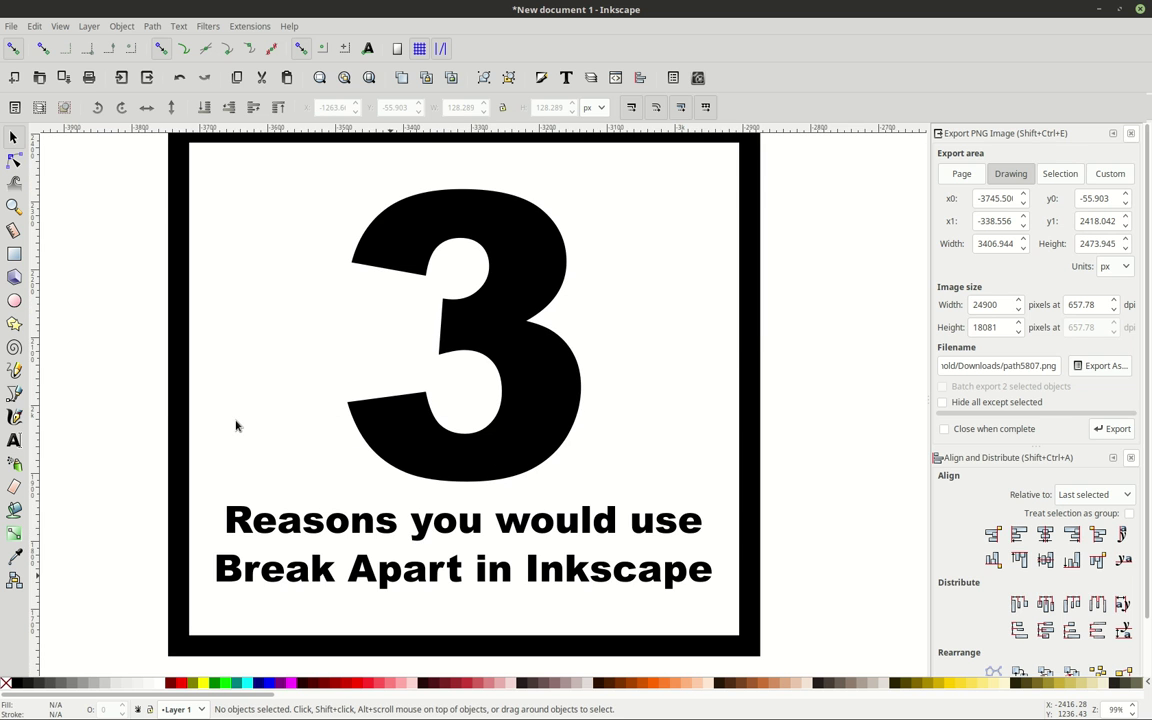